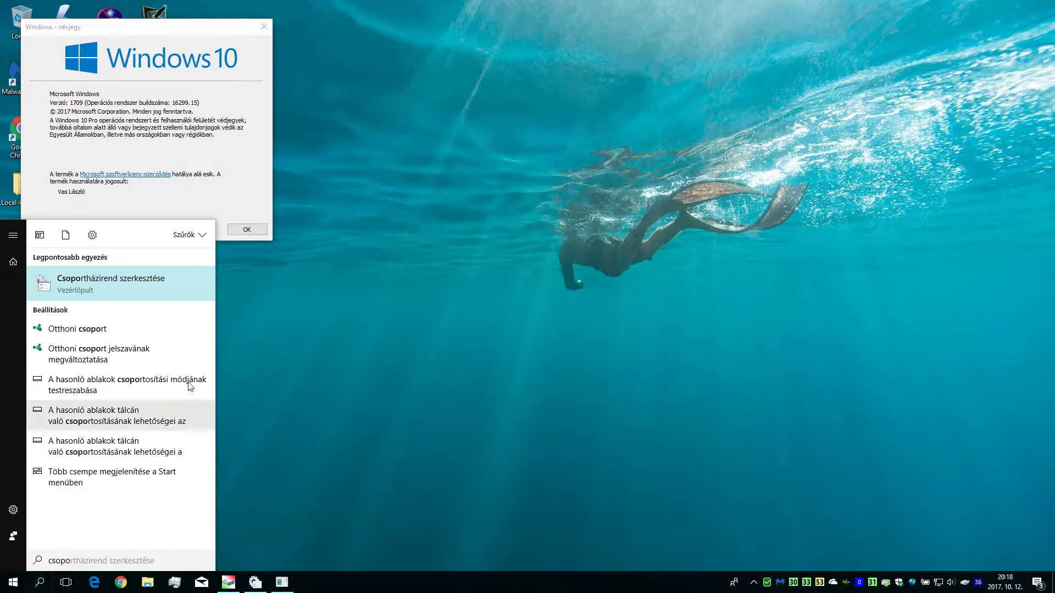
Start the Local Group Policy Editor (Csoportházirend szerkesztése) and open the Windows Defender biztonsági központ app
{"action": "left_click", "coordinate": [123, 291]}
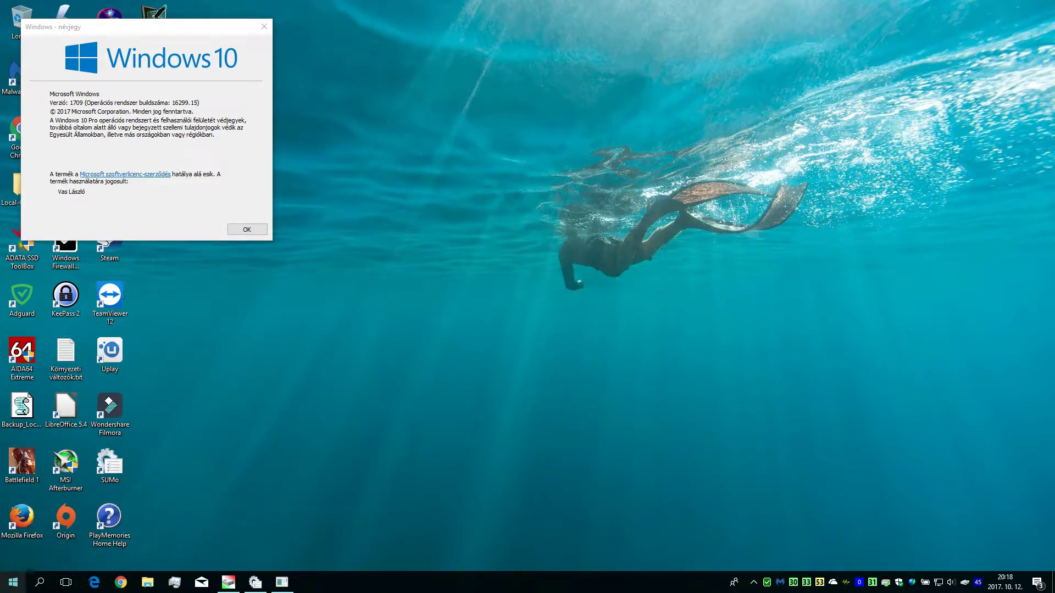
{"action": "key", "text": "super"}
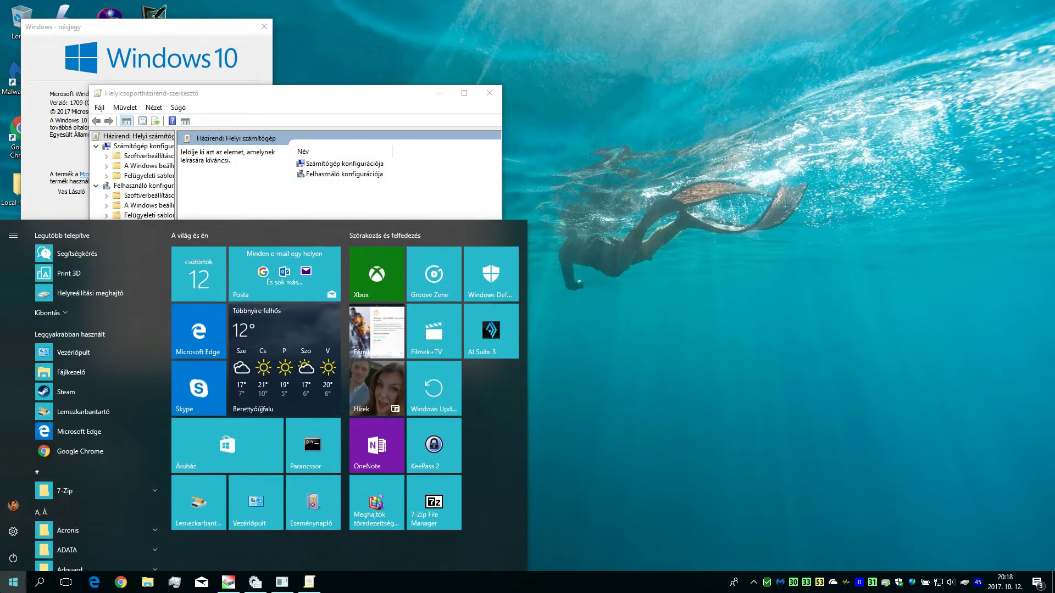
{"action": "key", "text": "Escape"}
{"action": "type", "text": "de"}
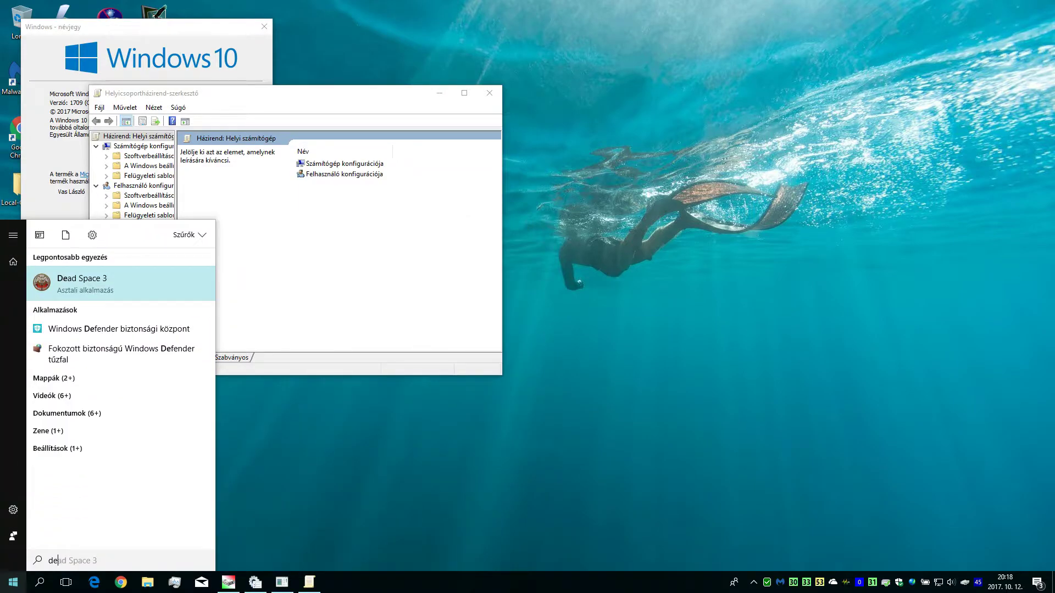
{"action": "type", "text": "fe"}
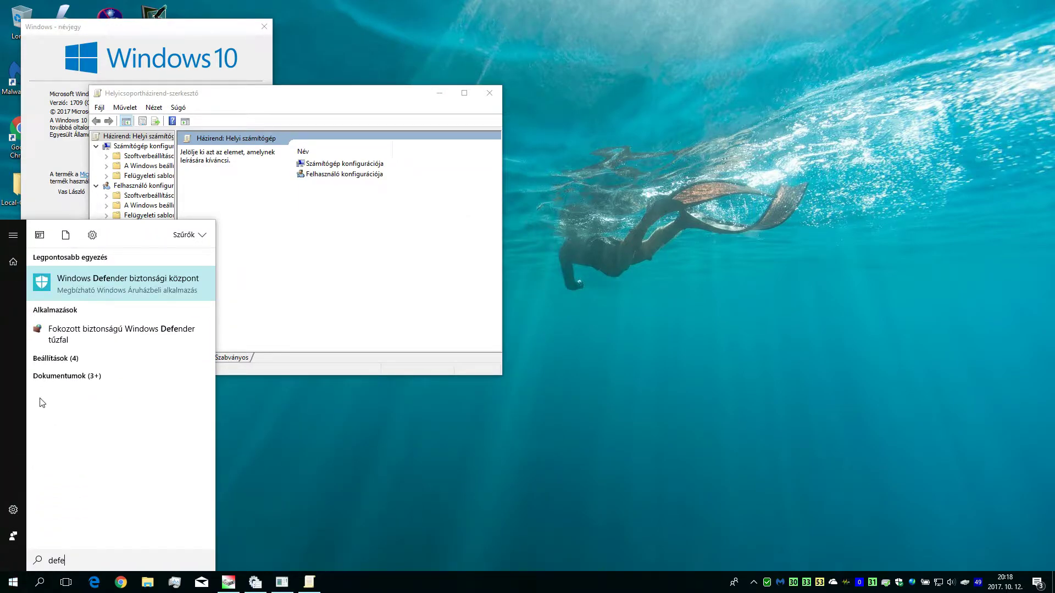
{"action": "left_click", "coordinate": [108, 278]}
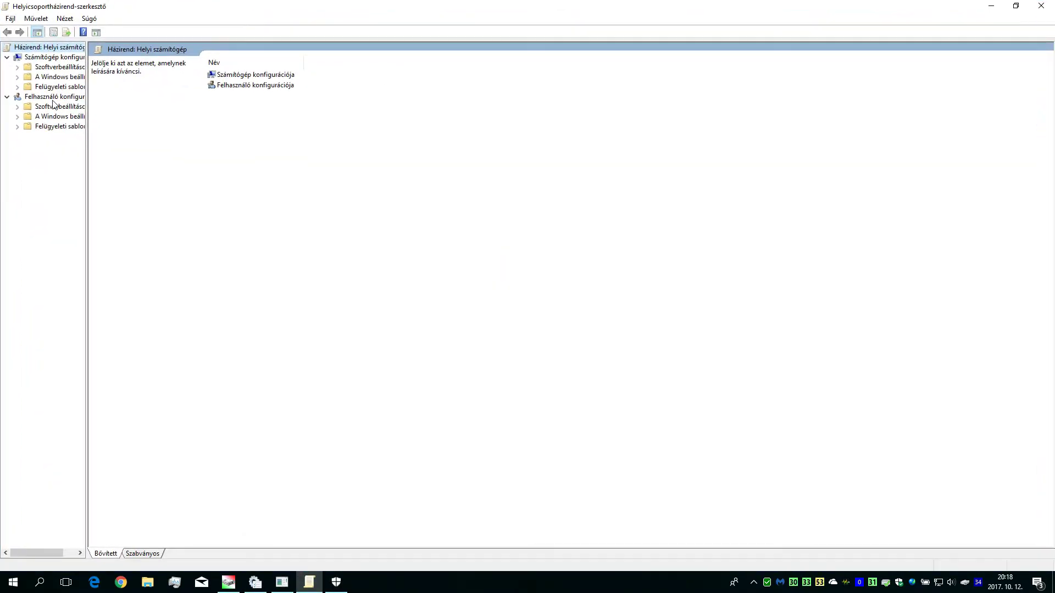
Select the exploit protection policy in the Windows Defender exploit guard folder, under the computer configuration's administrative templates for Windows components
{"action": "left_click", "coordinate": [16, 87]}
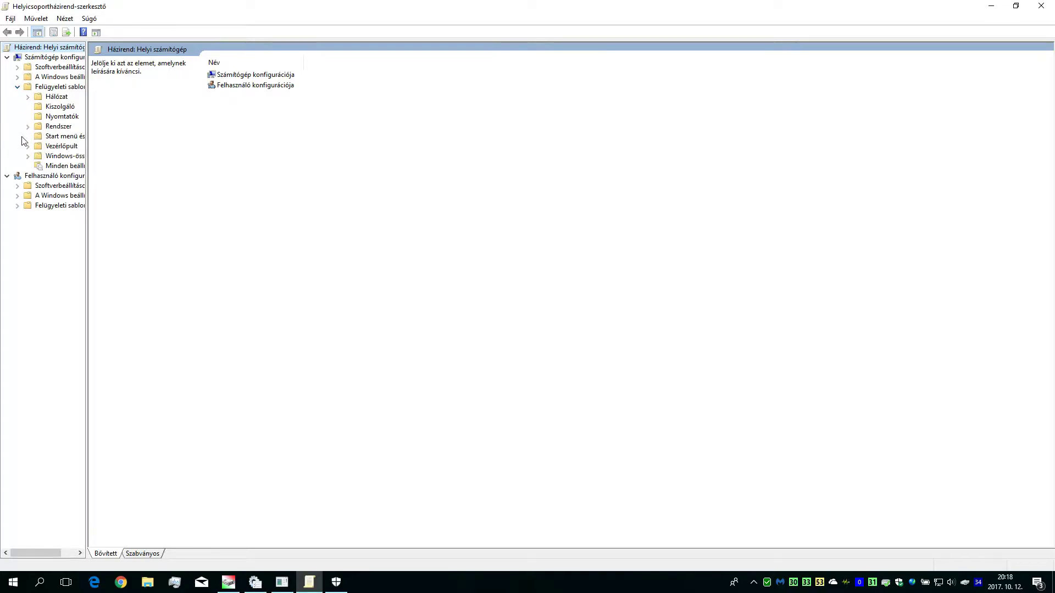
{"action": "left_click", "coordinate": [28, 156]}
{"action": "scroll", "coordinate": [20, 278], "scroll_direction": "down", "scroll_amount": 10}
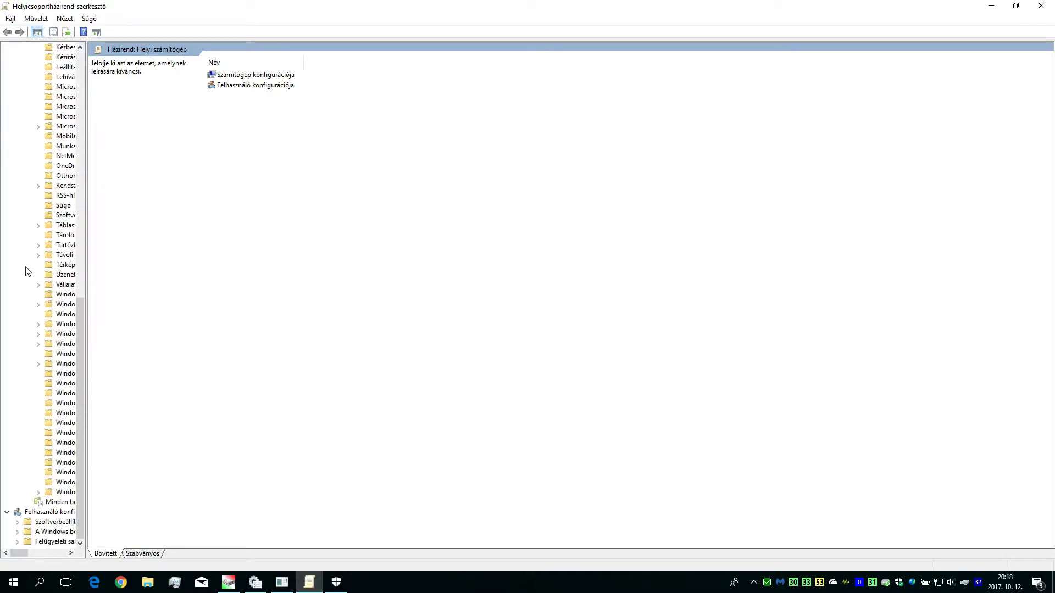
{"action": "left_click_drag", "start_coordinate": [87, 174], "coordinate": [167, 186]}
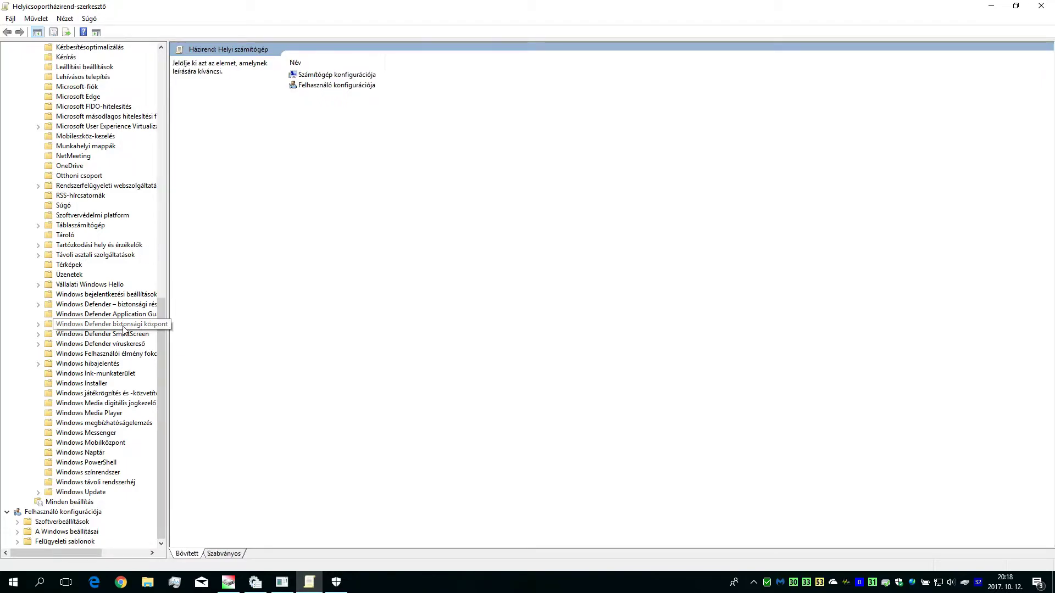
{"action": "left_click", "coordinate": [119, 305]}
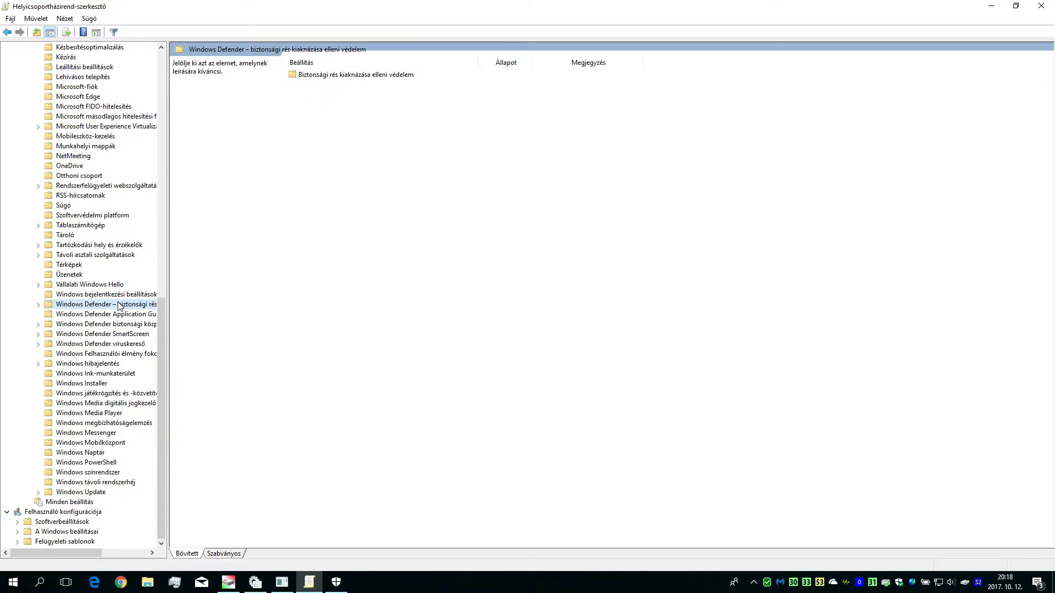
{"action": "double_click", "coordinate": [344, 77]}
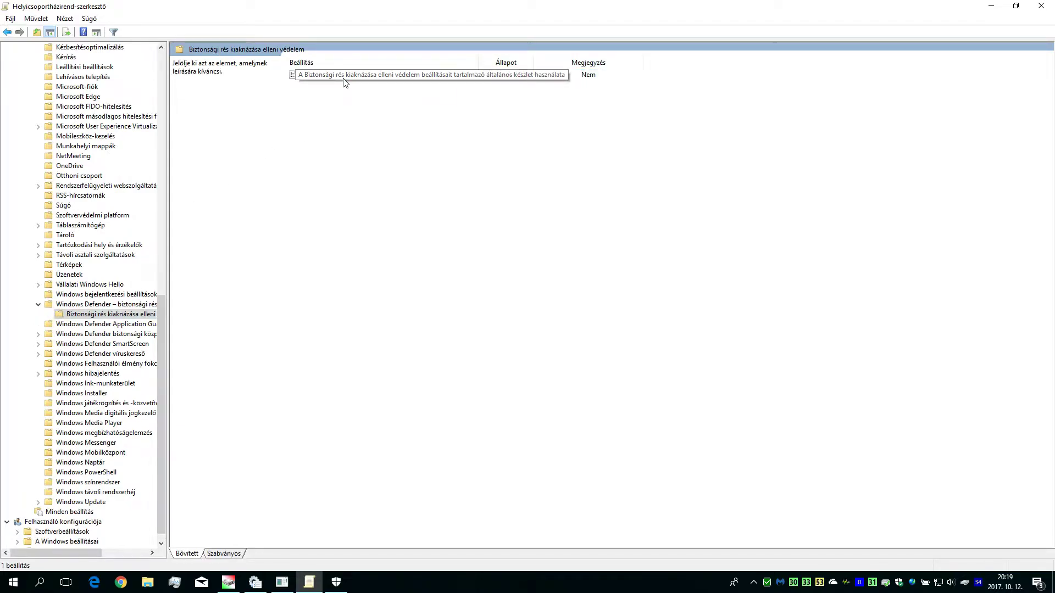
{"action": "left_click", "coordinate": [344, 77]}
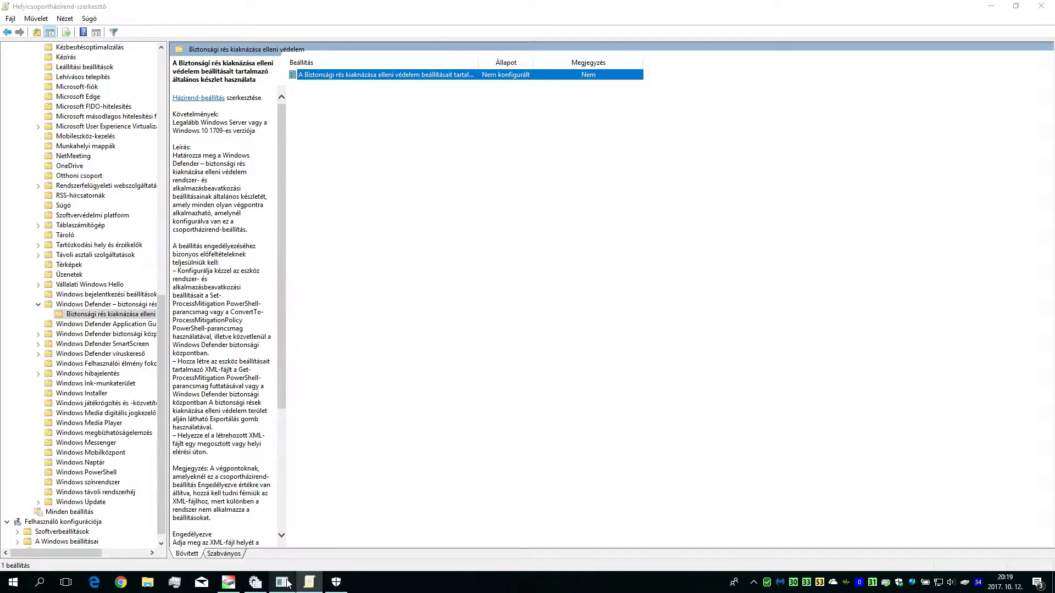
Bring up the Windows version information beside the policy list and read the exploit protection policy's full description
{"action": "left_click", "coordinate": [281, 582]}
{"action": "left_click_drag", "start_coordinate": [158, 33], "coordinate": [777, 138]}
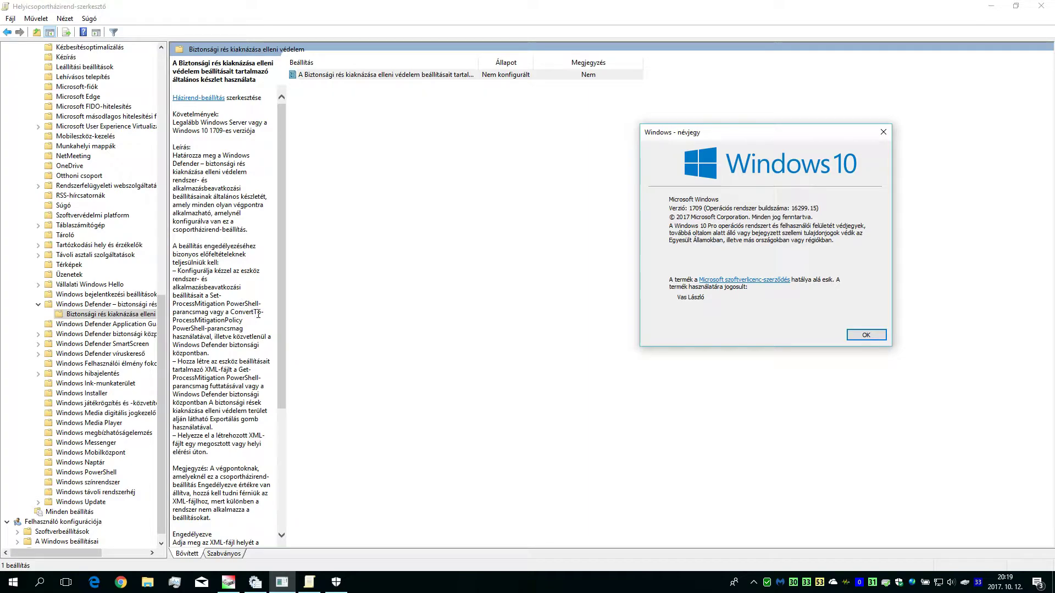
{"action": "scroll", "coordinate": [226, 411], "scroll_direction": "down", "scroll_amount": 3}
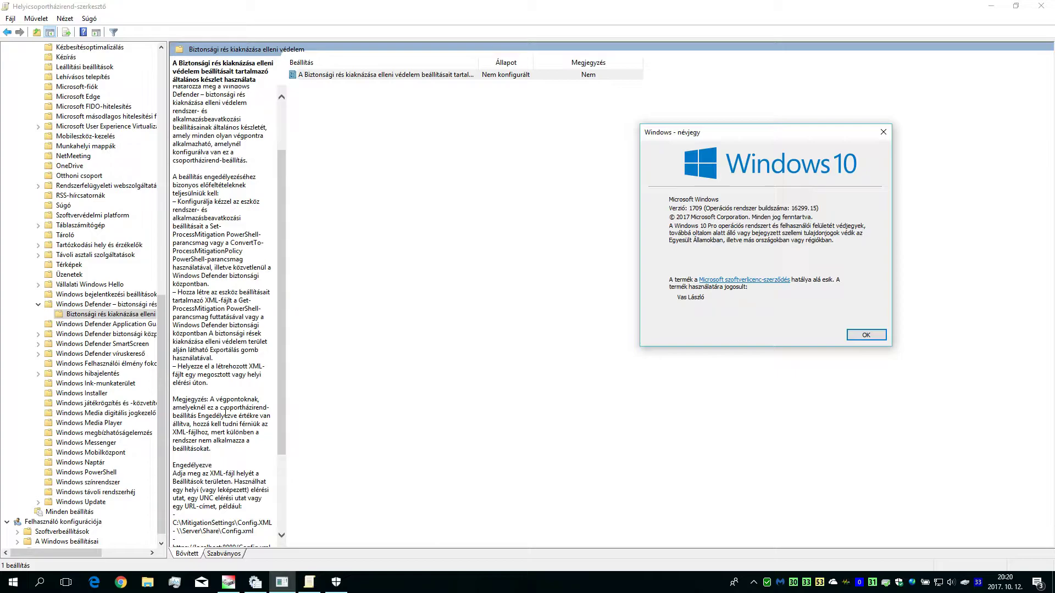
{"action": "scroll", "coordinate": [225, 412], "scroll_direction": "down", "scroll_amount": 3}
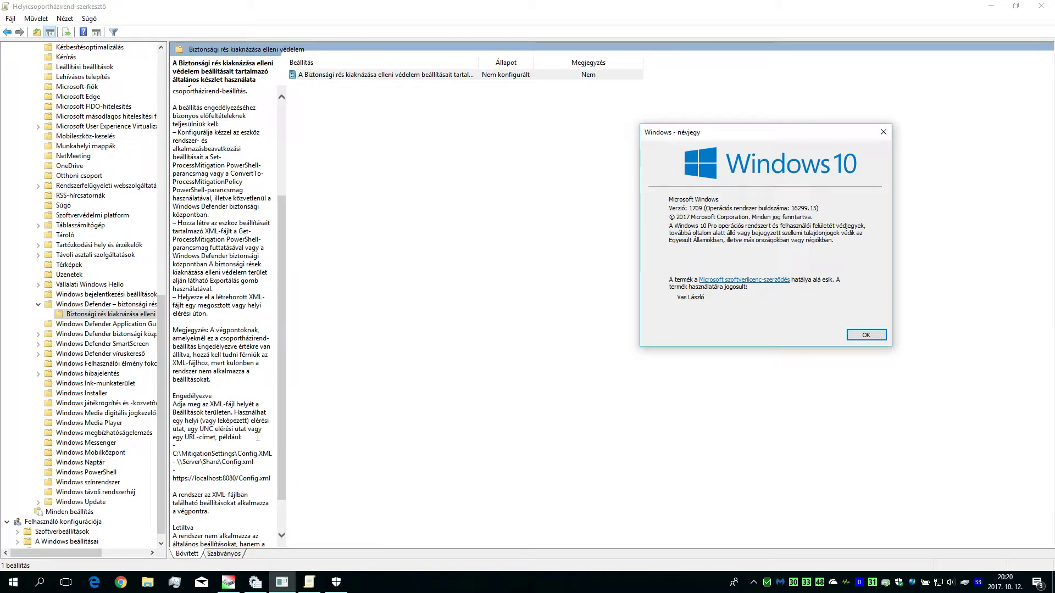
{"action": "scroll", "coordinate": [258, 437], "scroll_direction": "down", "scroll_amount": 2}
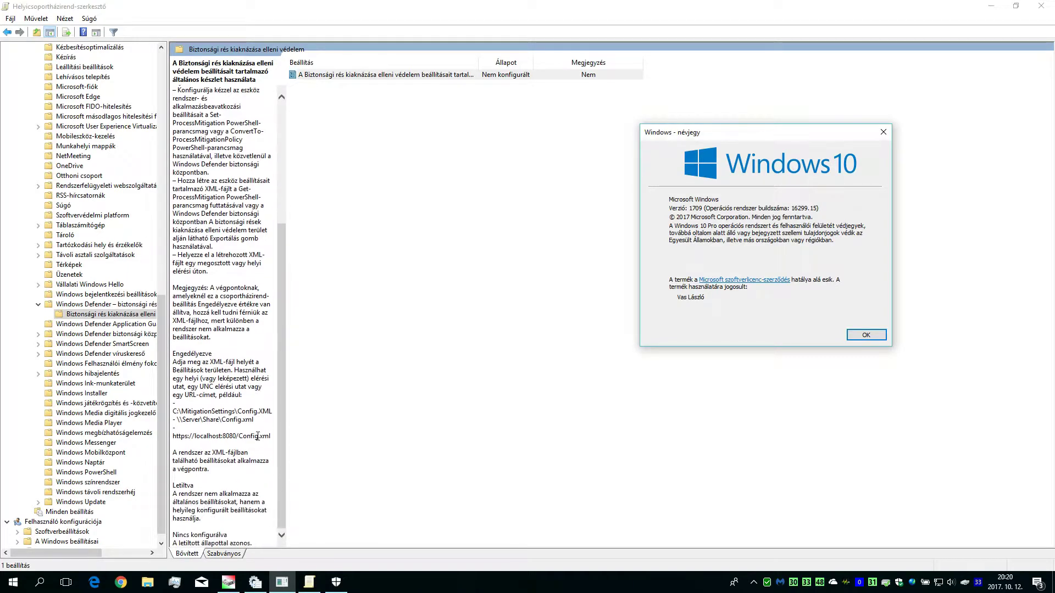
Dismiss the Windows version information and try setting the exploit protection common-set policy to Engedélyezve
{"action": "key", "text": "Return"}
{"action": "double_click", "coordinate": [501, 80]}
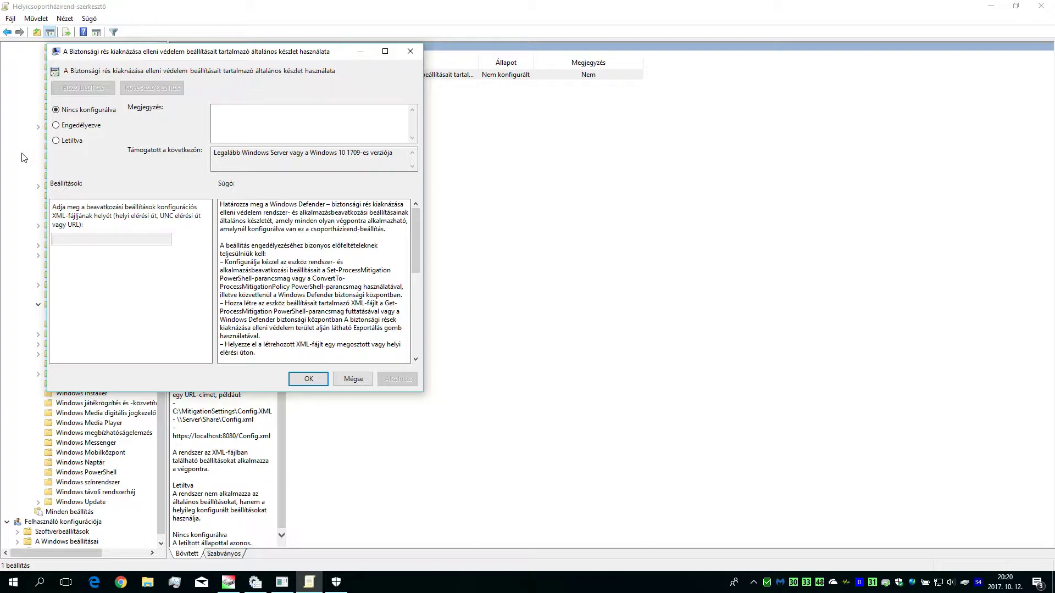
{"action": "left_click", "coordinate": [96, 126]}
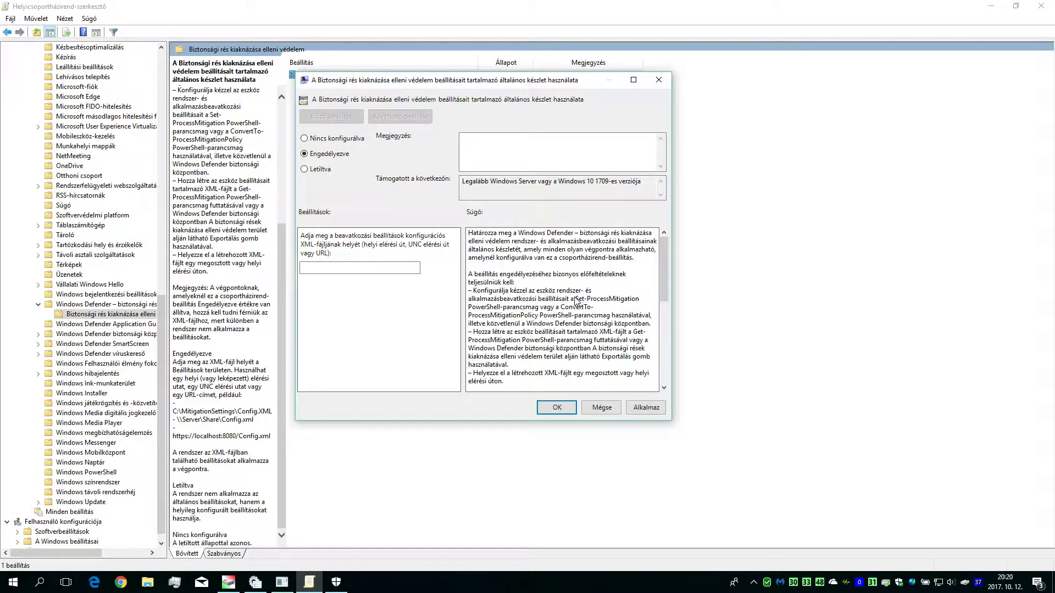
{"action": "key", "text": "alt"}
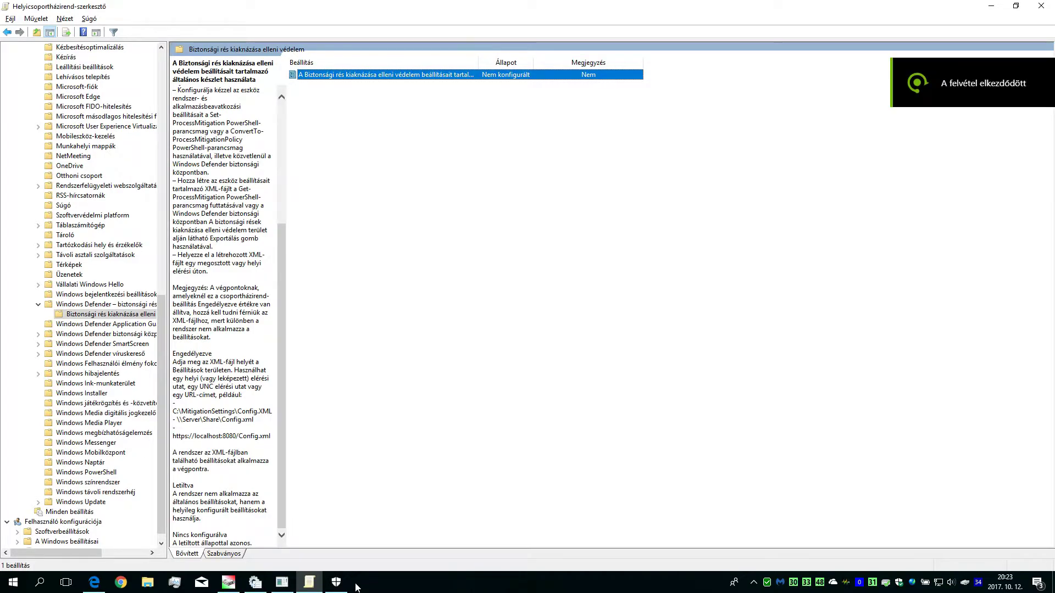
Turn on controlled folder access (Mappákhoz való hozzáférés szabályozása) in Windows Defender's virus and threat protection settings, approving the account control prompt
{"action": "left_click", "coordinate": [339, 586]}
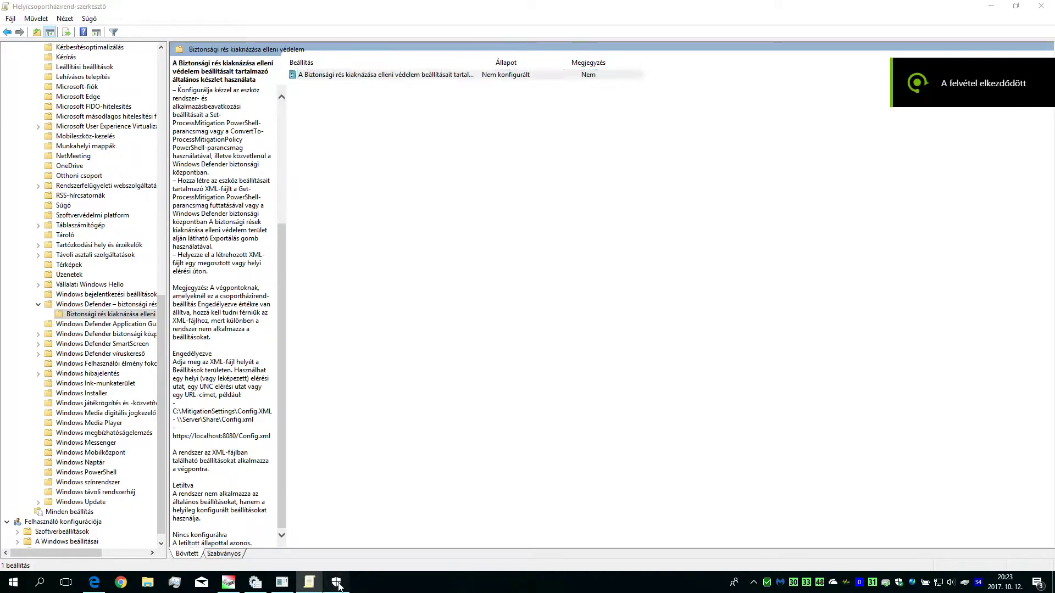
{"action": "scroll", "coordinate": [361, 522], "scroll_direction": "up", "scroll_amount": 5}
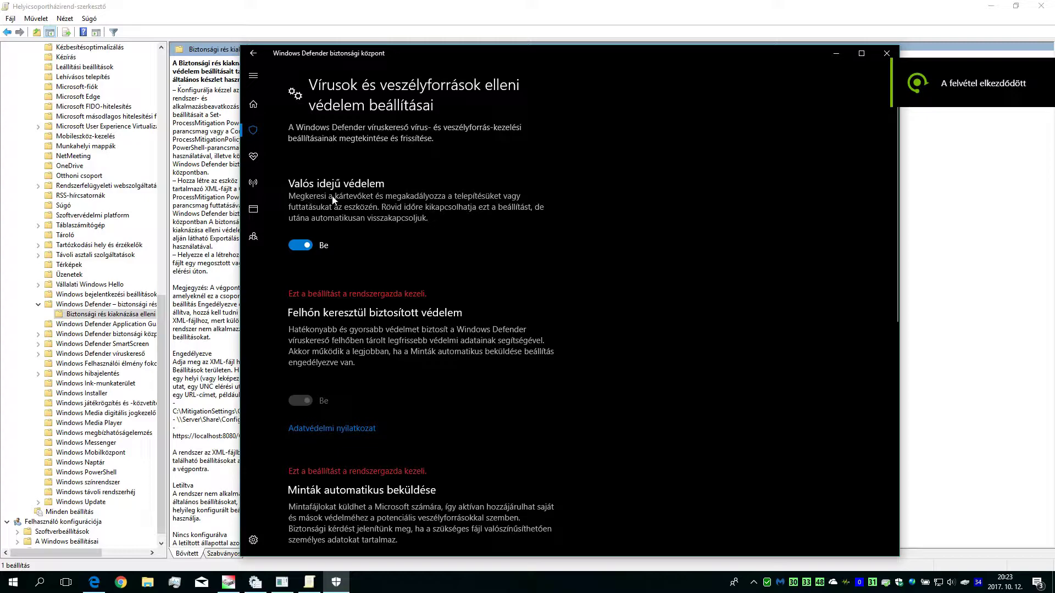
{"action": "scroll", "coordinate": [393, 374], "scroll_direction": "down", "scroll_amount": 5}
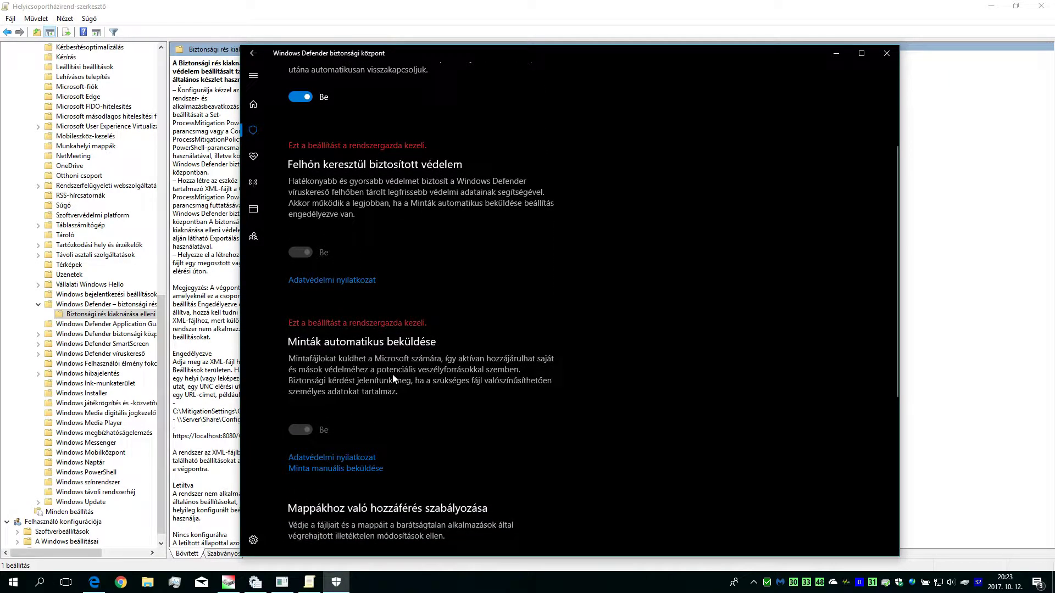
{"action": "scroll", "coordinate": [392, 374], "scroll_direction": "down", "scroll_amount": 6}
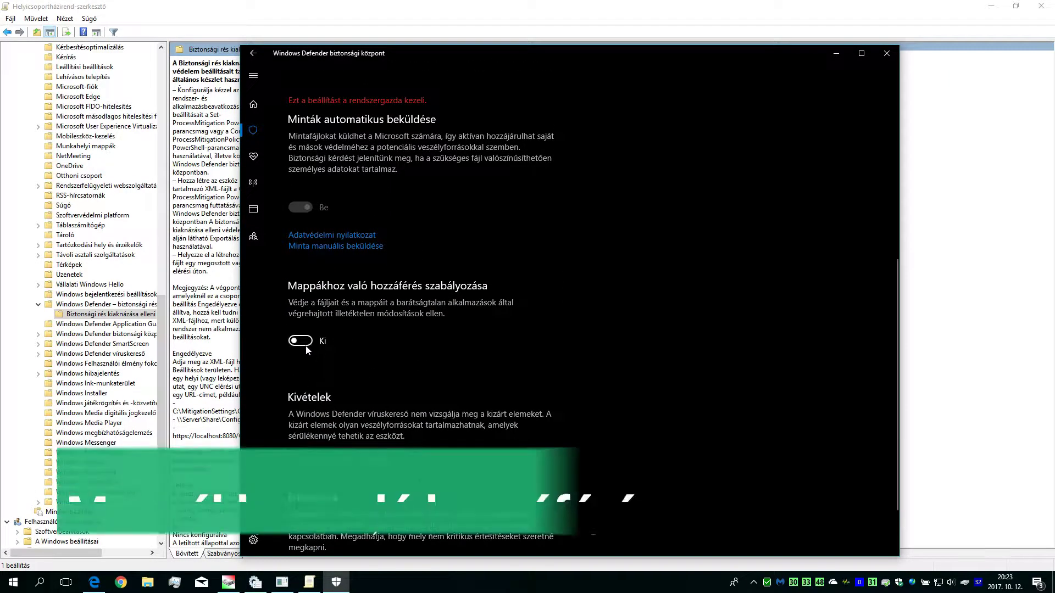
{"action": "left_click", "coordinate": [303, 341]}
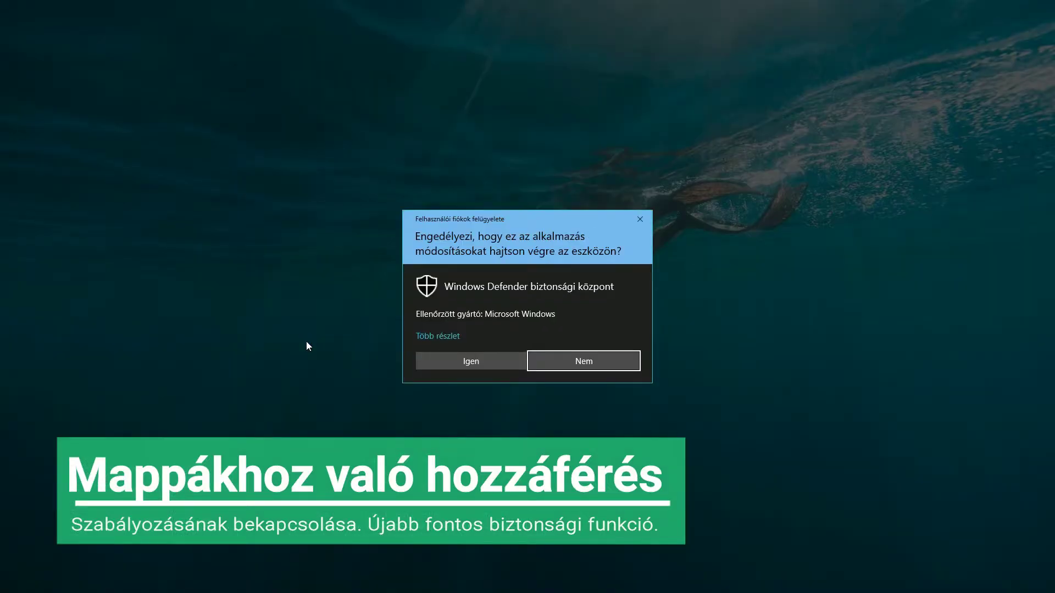
{"action": "left_click", "coordinate": [455, 340]}
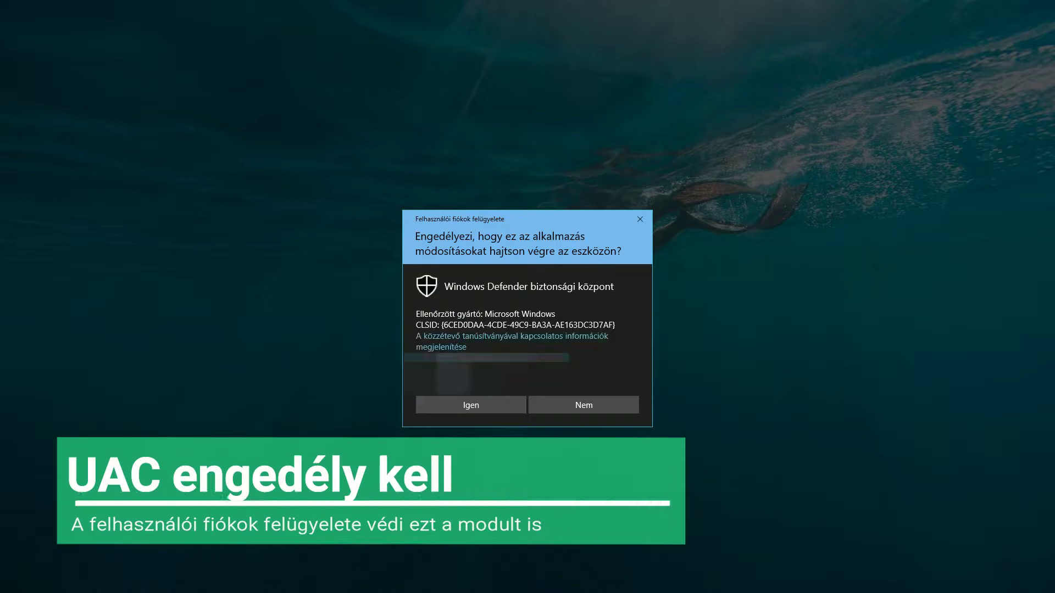
{"action": "left_click", "coordinate": [450, 400]}
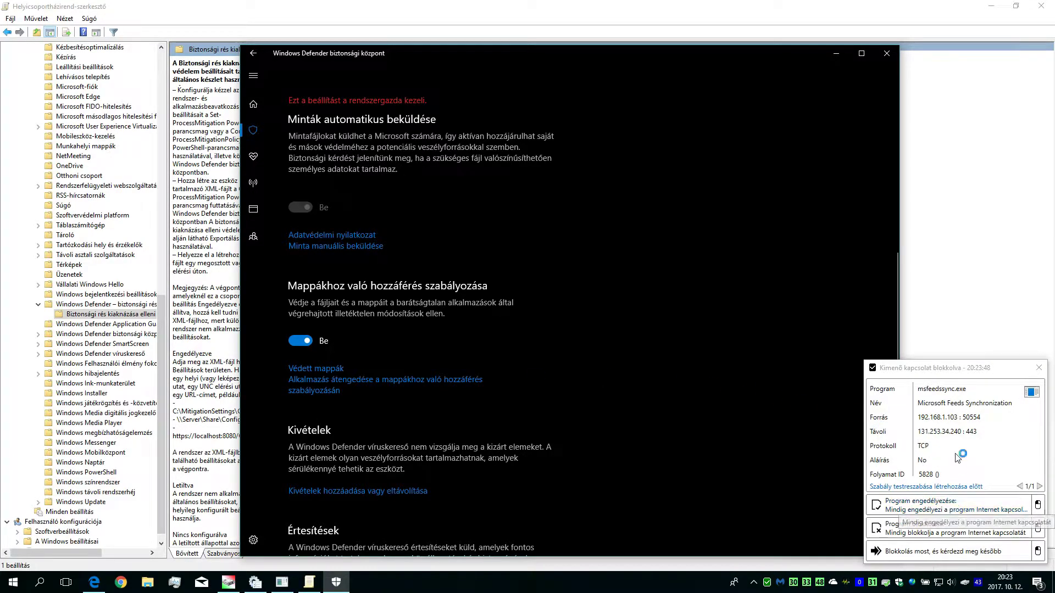
Check msfeedssync.exe on VirusTotal, permanently allow its internet connection in the firewall notification, and return to the Windows Defender window
{"action": "left_click", "coordinate": [956, 391]}
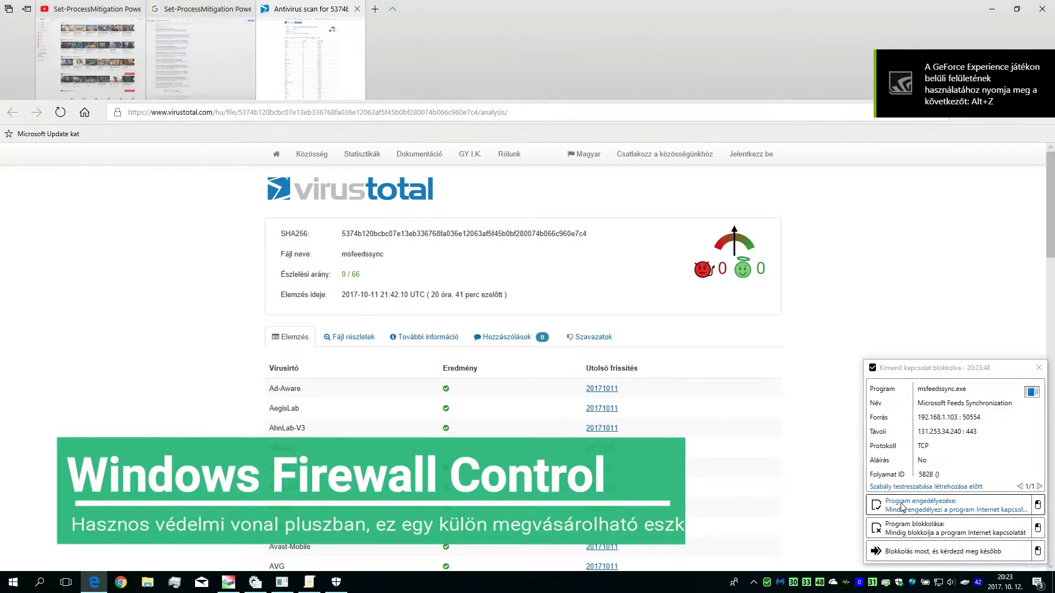
{"action": "left_click", "coordinate": [901, 506]}
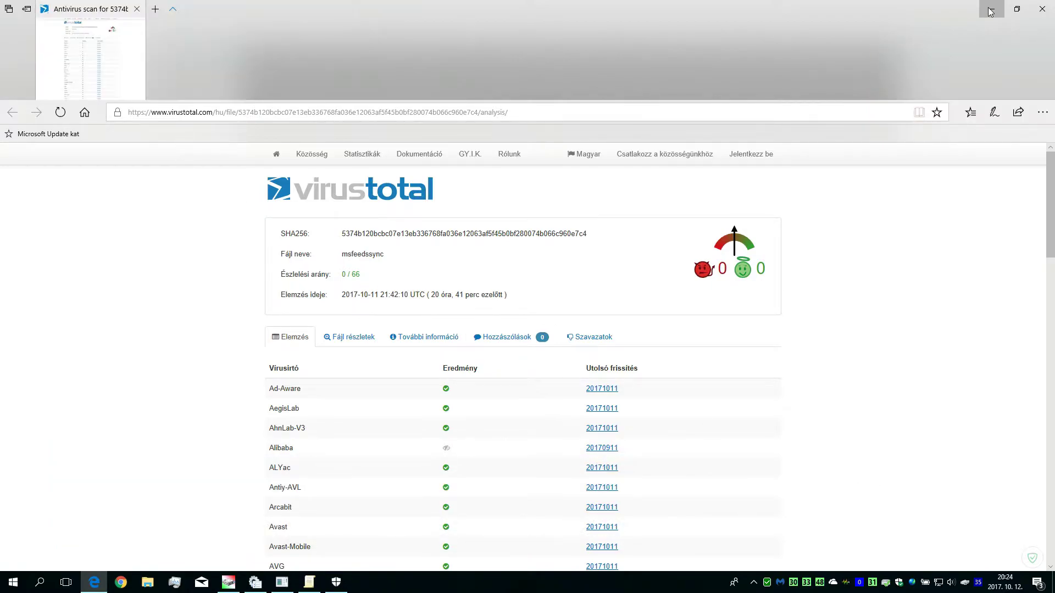
{"action": "key", "text": "alt+Tab"}
Add a personal user folder from Users on drive WD1 (G:) to the protected folders (Védett mappák)
{"action": "scroll", "coordinate": [564, 380], "scroll_direction": "down", "scroll_amount": 3}
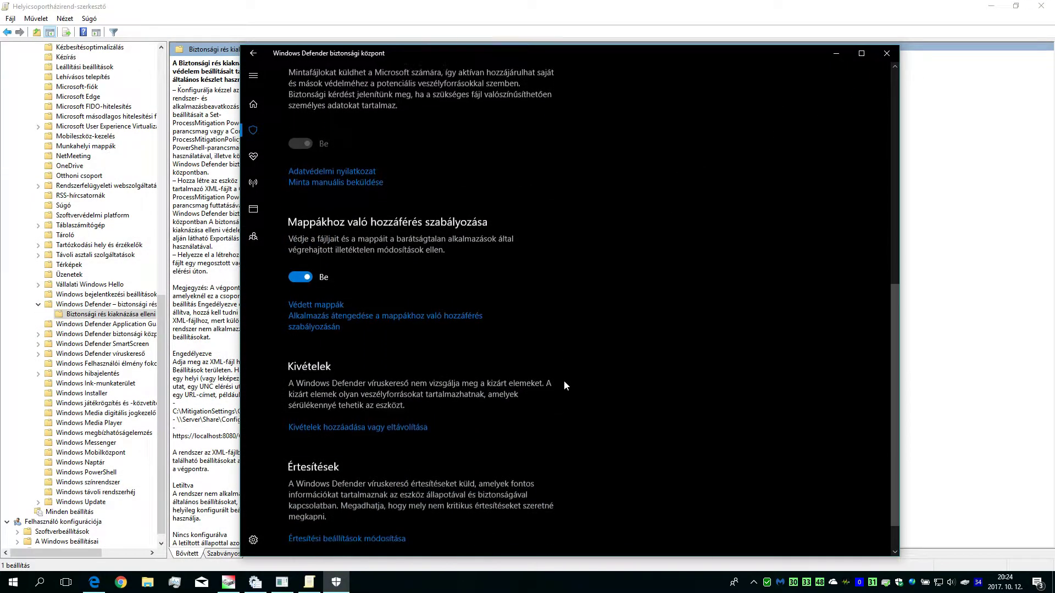
{"action": "left_click", "coordinate": [312, 262]}
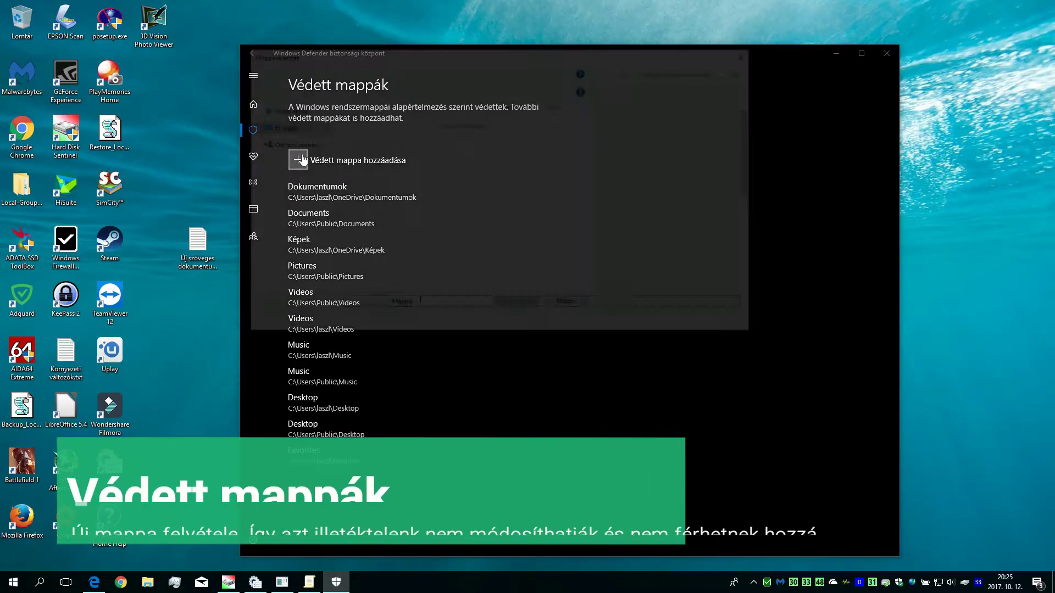
{"action": "left_click", "coordinate": [304, 160]}
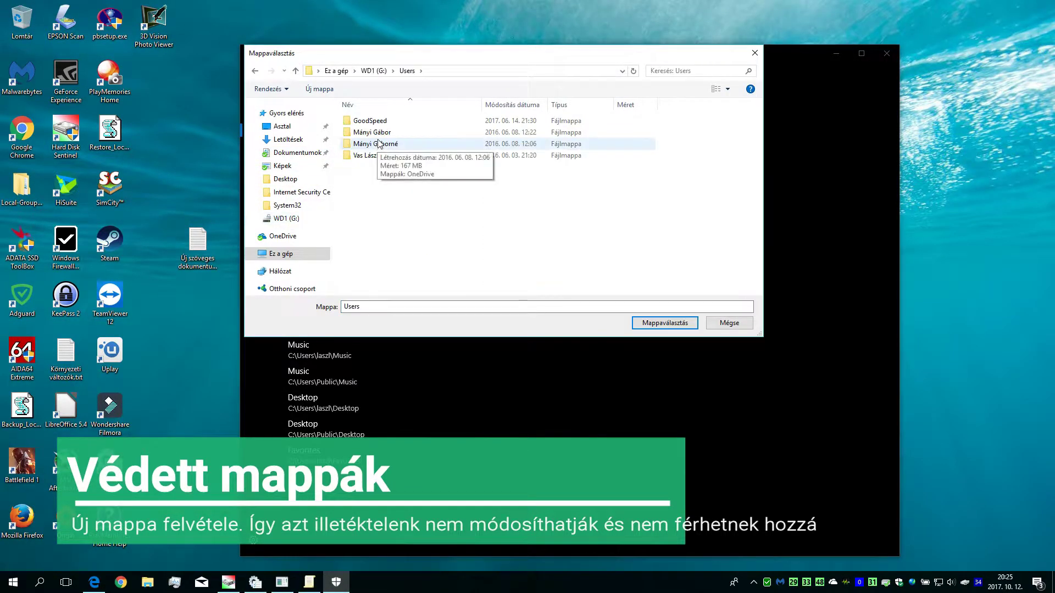
{"action": "left_click", "coordinate": [373, 133]}
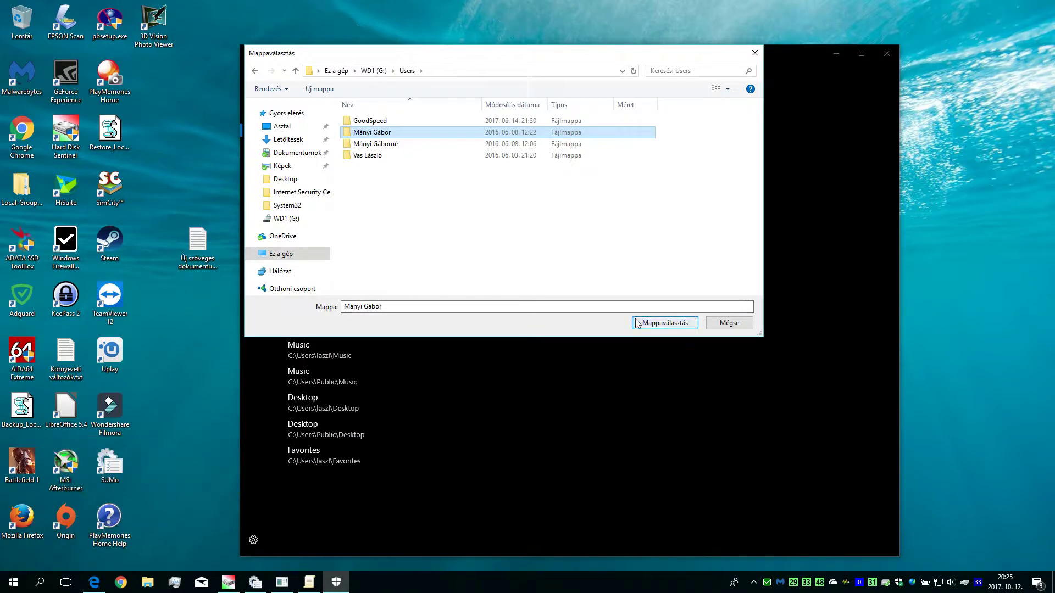
{"action": "left_click", "coordinate": [637, 323]}
{"action": "left_click", "coordinate": [454, 358]}
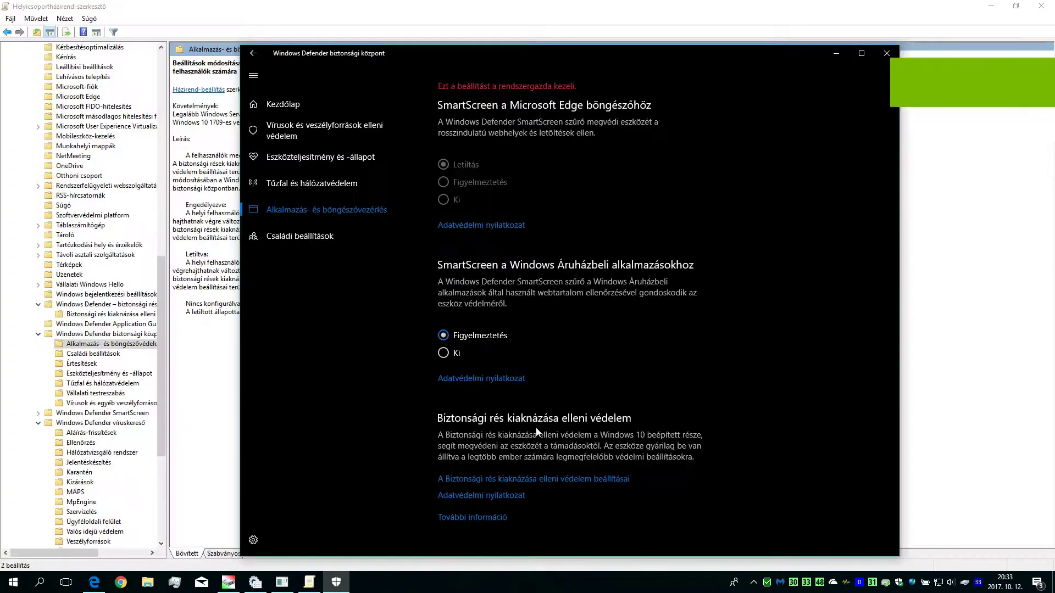
Review app and browser control, open its exploit protection settings, and display the matching exploit protection folder in the Group Policy Editor
{"action": "scroll", "coordinate": [444, 306], "scroll_direction": "up", "scroll_amount": 5}
{"action": "scroll", "coordinate": [444, 306], "scroll_direction": "down", "scroll_amount": 5}
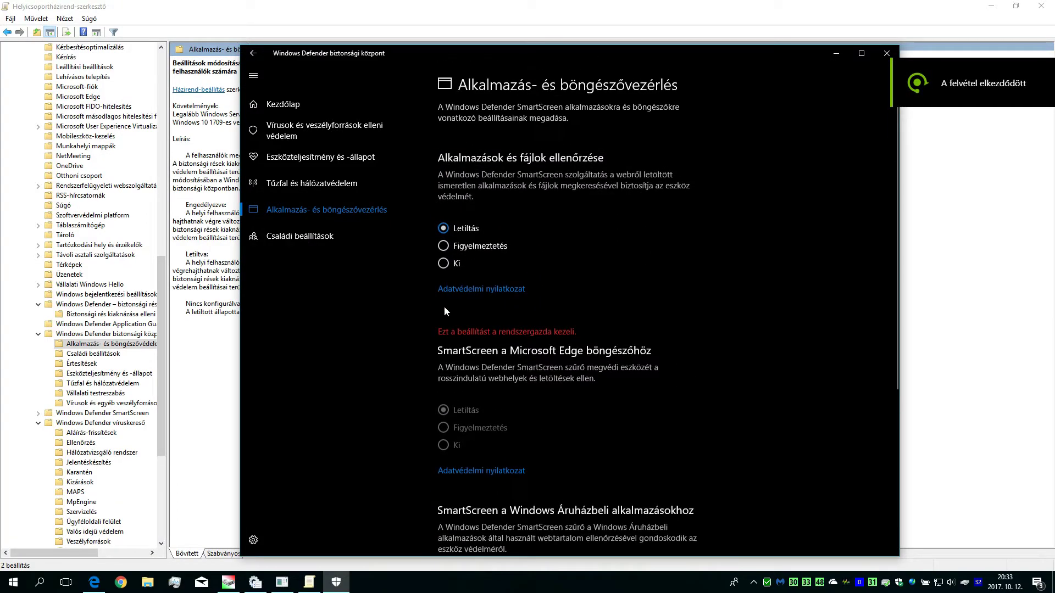
{"action": "left_click", "coordinate": [511, 480]}
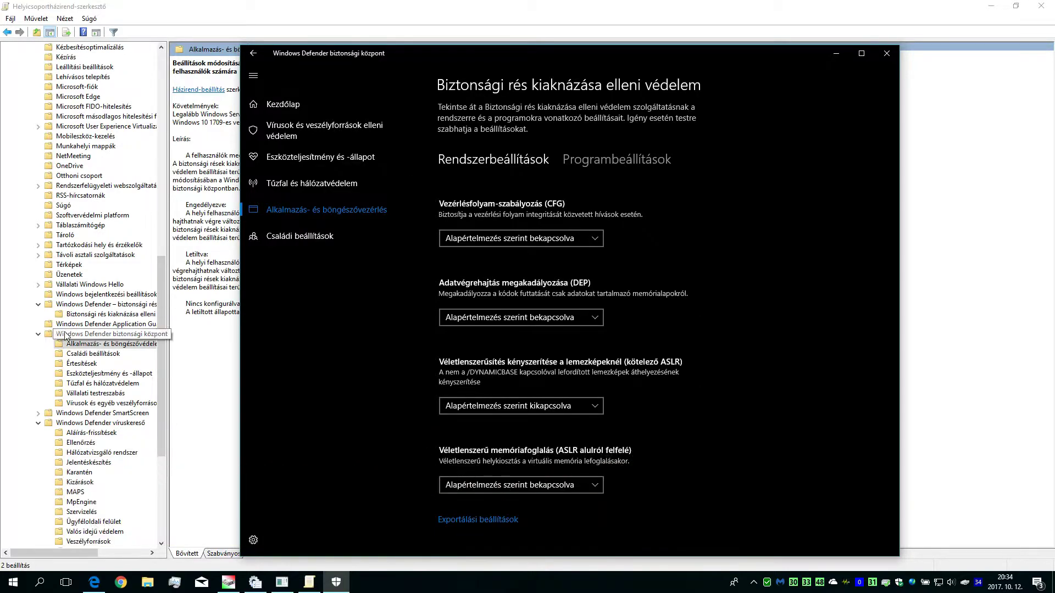
{"action": "left_click", "coordinate": [110, 314]}
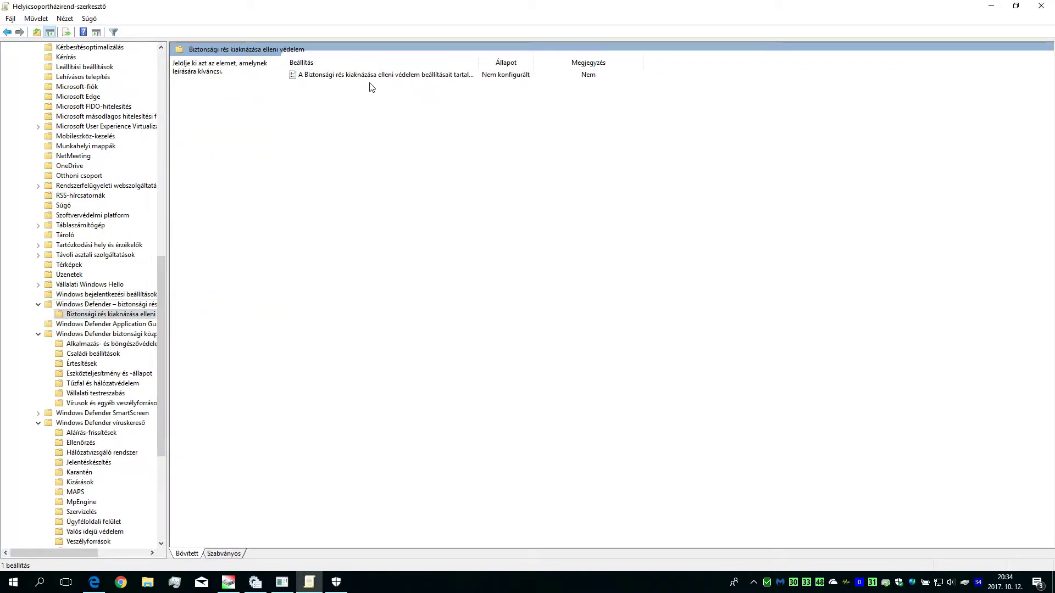
View the exploit protection policy's description, and start exporting the exploit protection settings from Windows Defender Security Center
{"action": "left_click", "coordinate": [339, 77]}
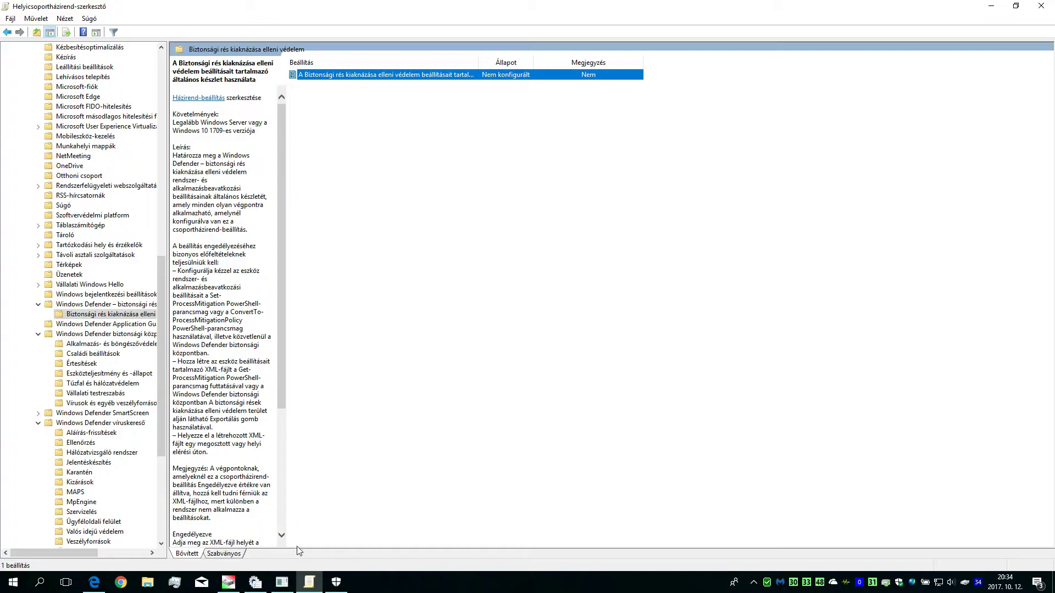
{"action": "left_click", "coordinate": [337, 582]}
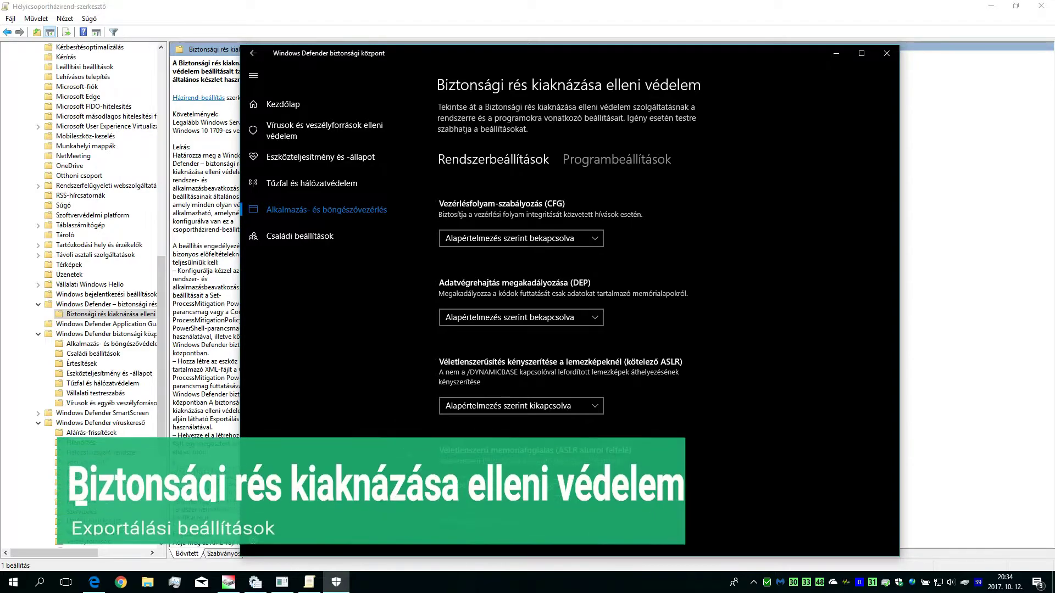
{"action": "left_click", "coordinate": [451, 519]}
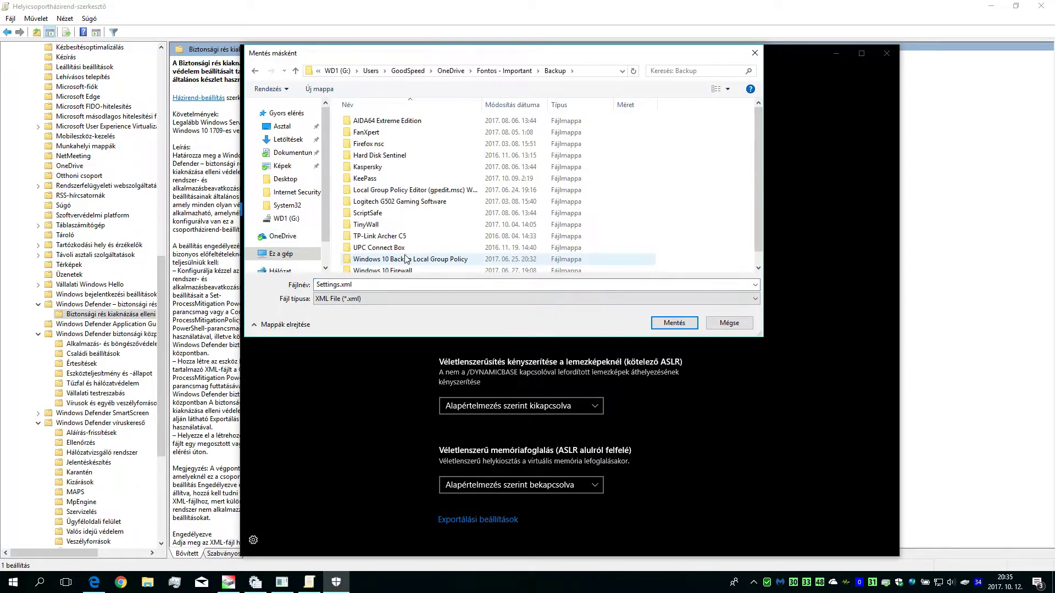
Create a folder named Windows 10 Defender Security Center inside the OneDrive Backup folder
{"action": "scroll", "coordinate": [406, 259], "scroll_direction": "down", "scroll_amount": 1}
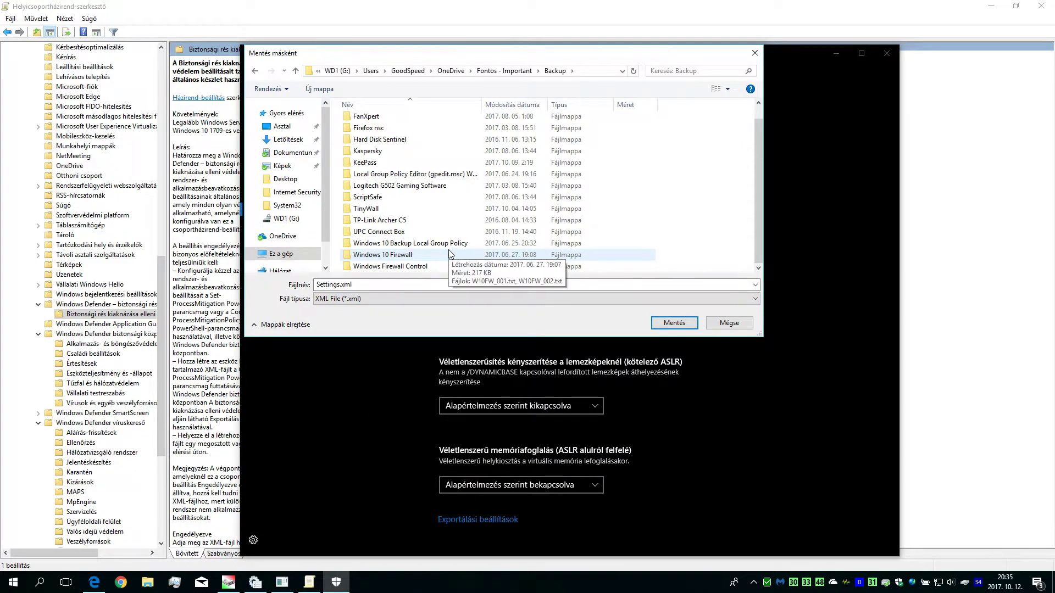
{"action": "left_click", "coordinate": [313, 89]}
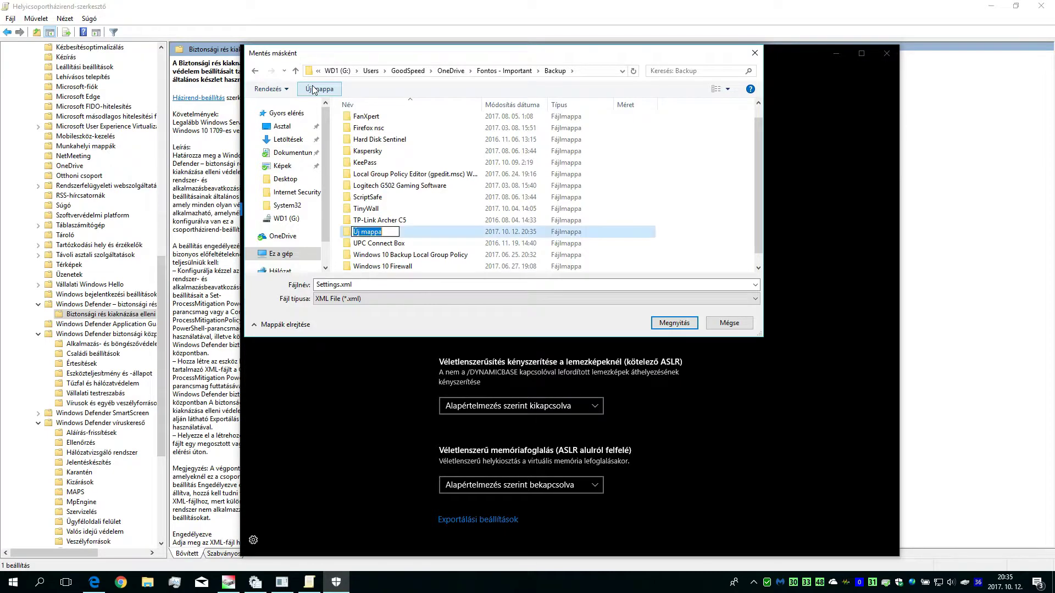
{"action": "type", "text": "Windows 10"}
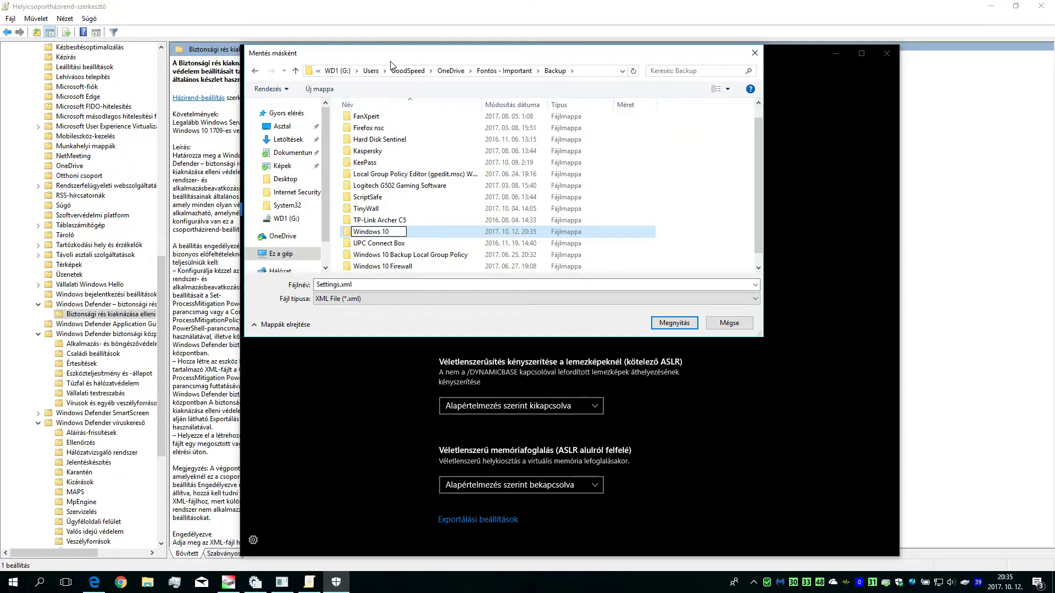
{"action": "left_click", "coordinate": [371, 244]}
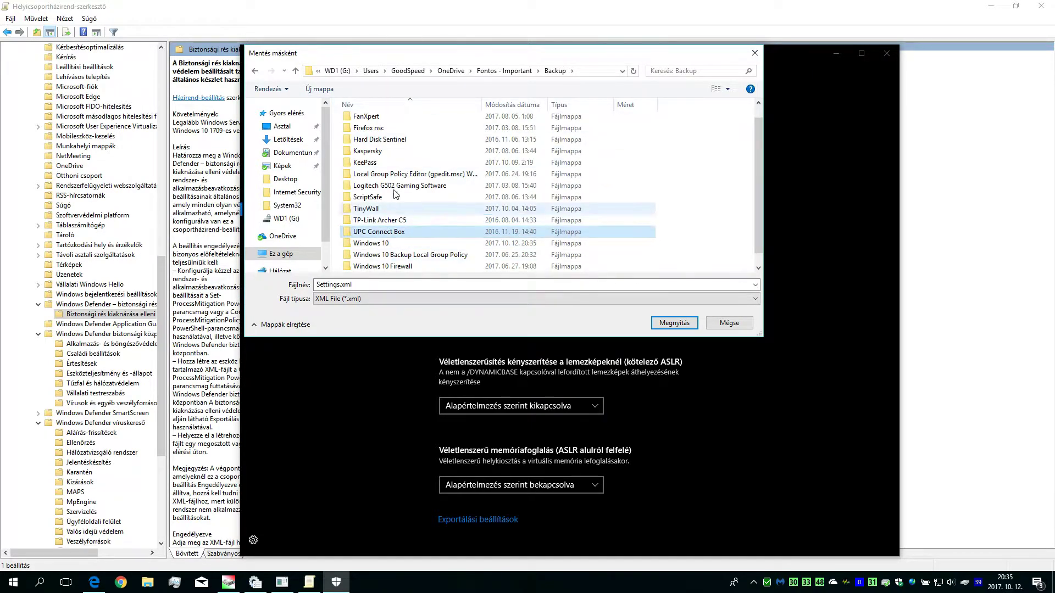
{"action": "left_click_drag", "start_coordinate": [394, 57], "coordinate": [567, 199]}
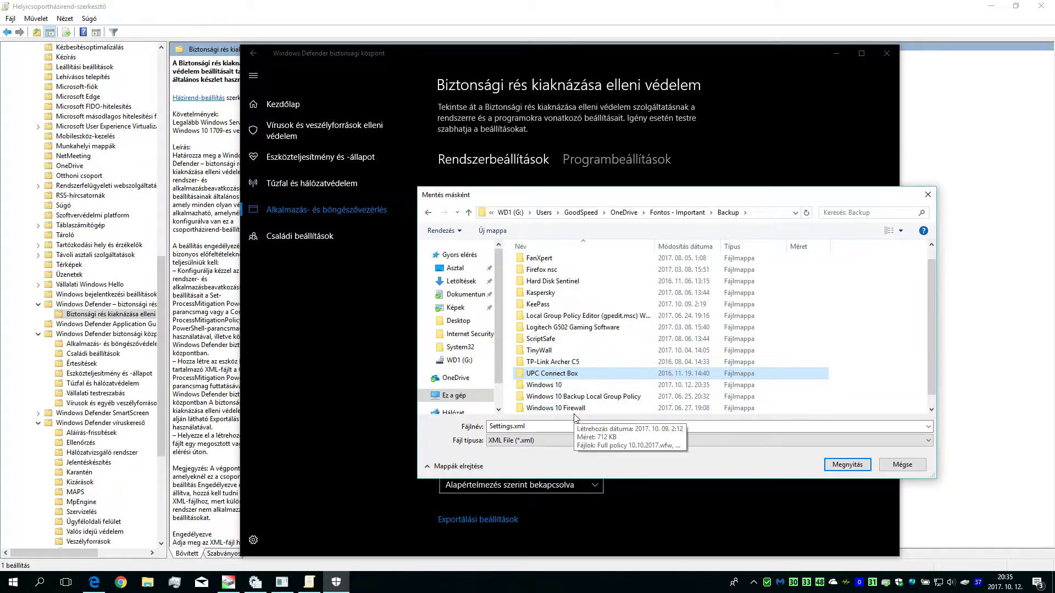
{"action": "left_click", "coordinate": [574, 386]}
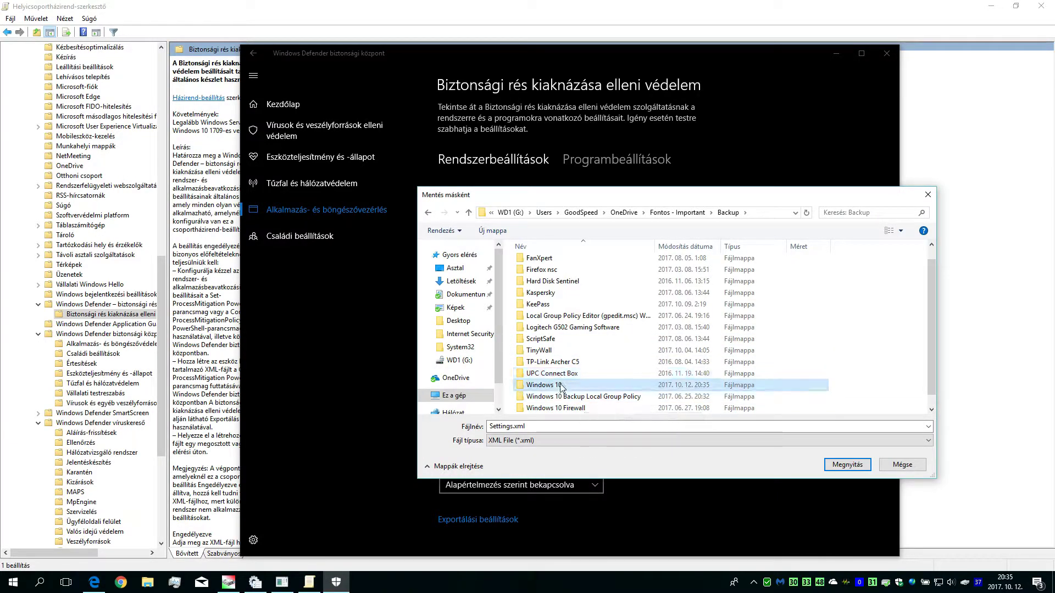
{"action": "left_click", "coordinate": [567, 385]}
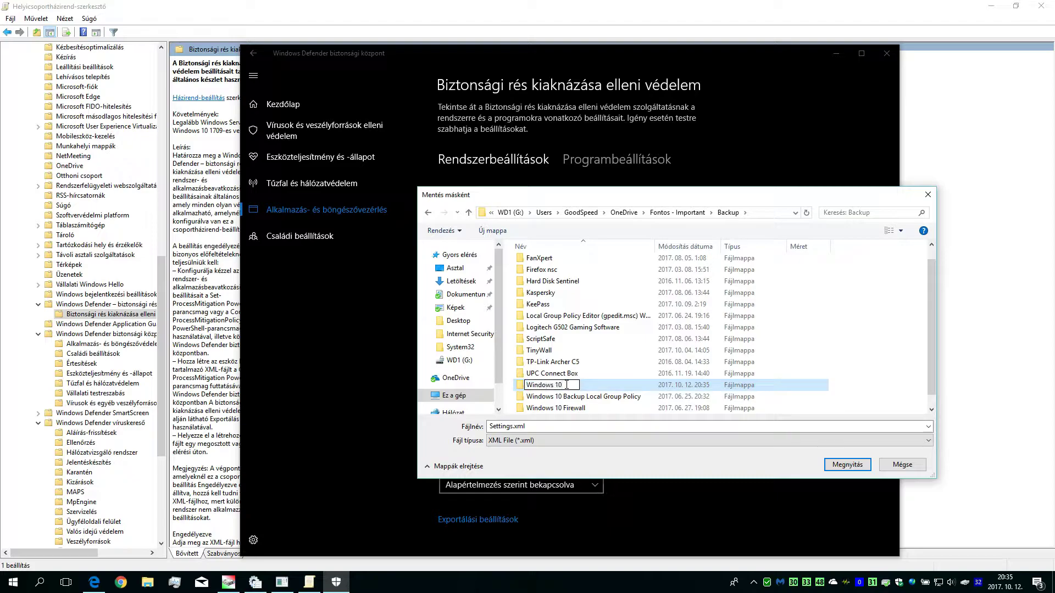
{"action": "type", "text": "Defender"}
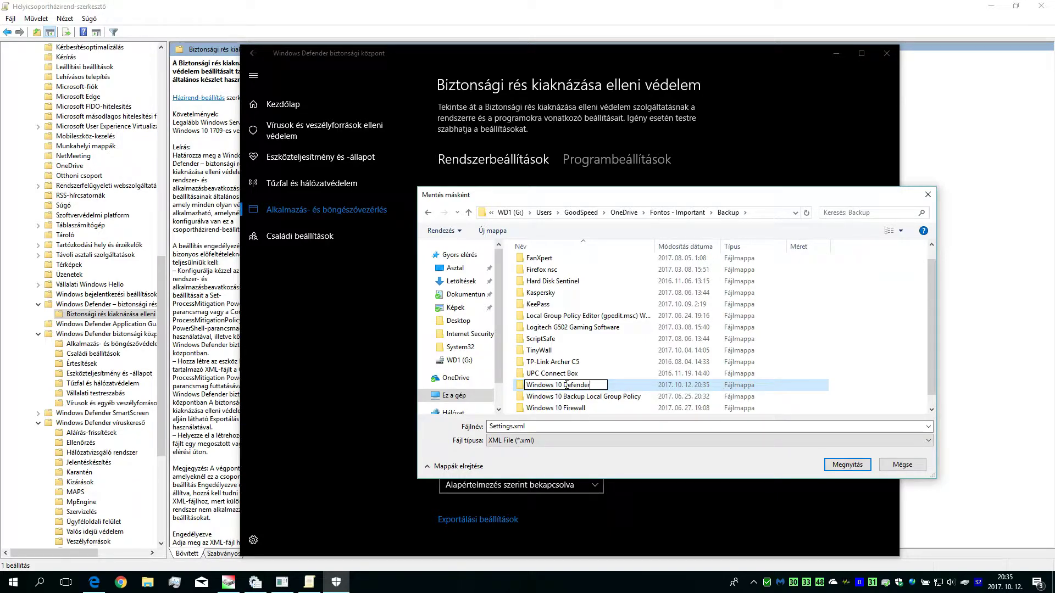
{"action": "type", "text": " Security Center"}
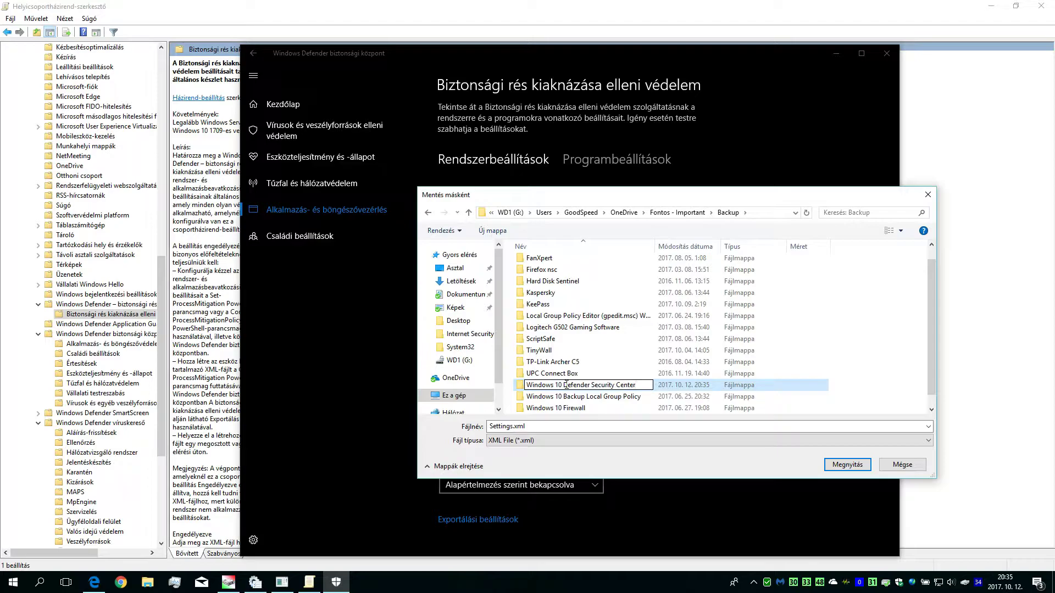
Save the exported settings as Settings.xml in the Windows 10 Defender Security Center folder
{"action": "left_click", "coordinate": [522, 387]}
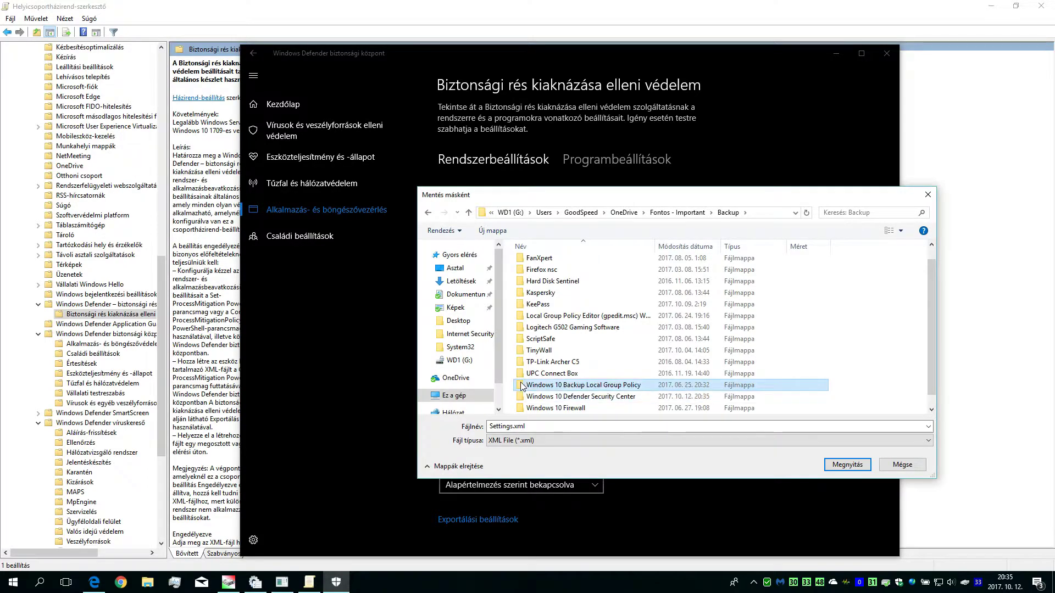
{"action": "double_click", "coordinate": [566, 397]}
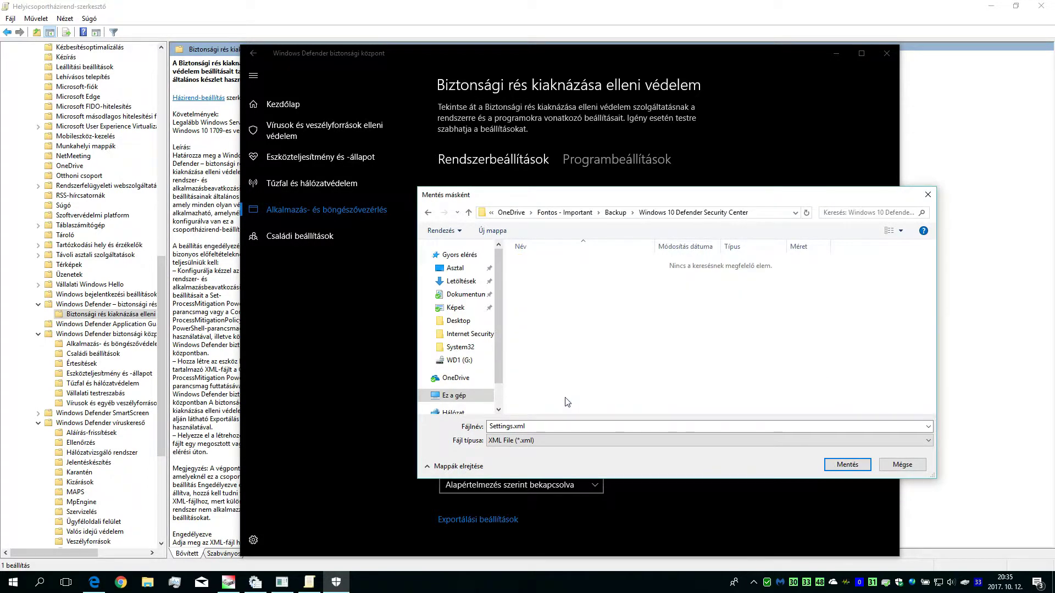
{"action": "left_click", "coordinate": [832, 461]}
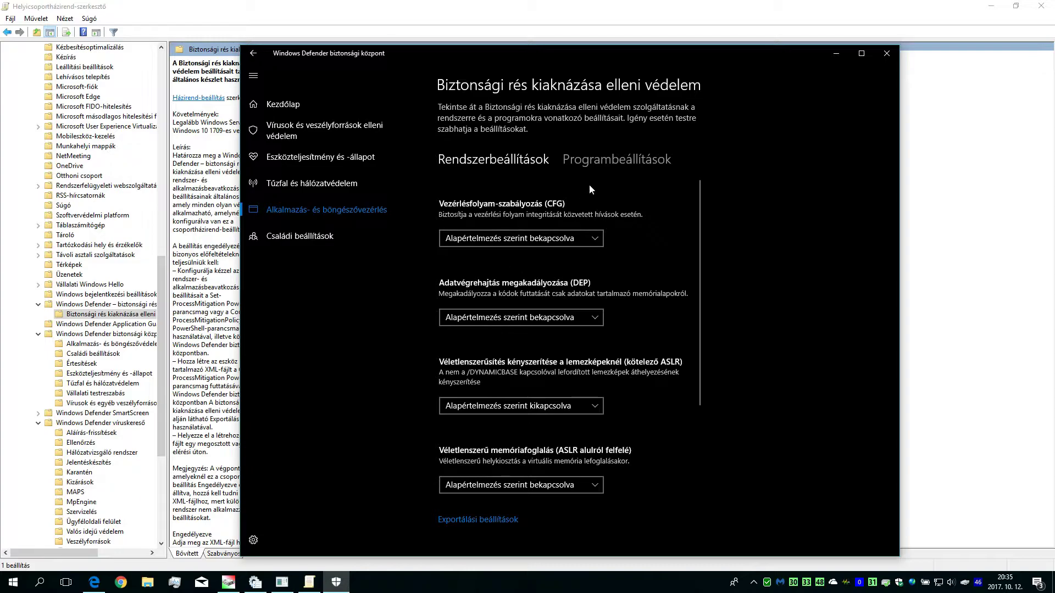
Examine the program list in the exploit protection program settings (Programbeállítások) and look at its export dialog without saving
{"action": "left_click", "coordinate": [648, 160]}
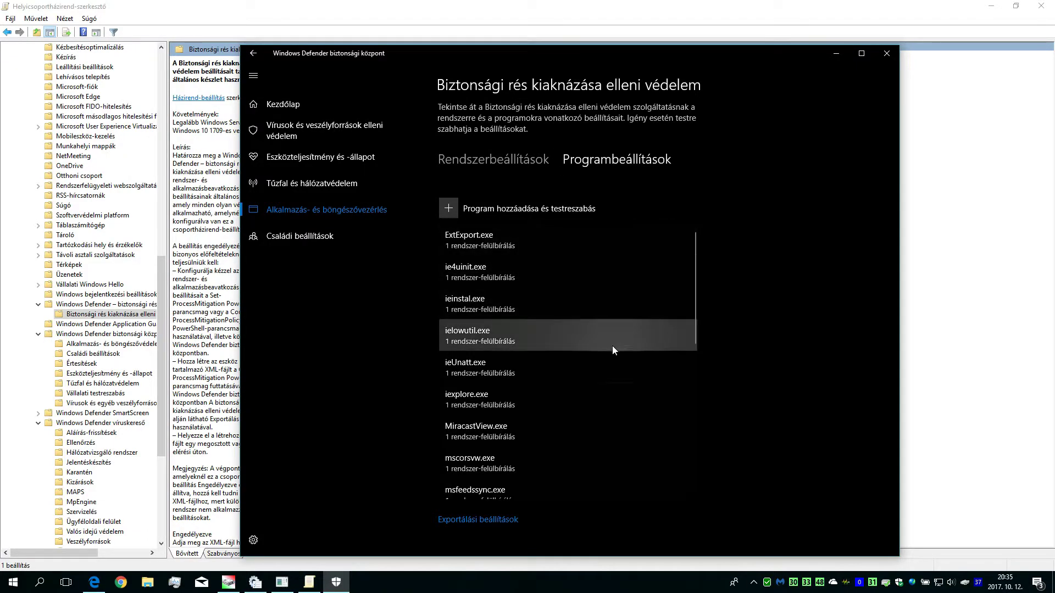
{"action": "scroll", "coordinate": [612, 351], "scroll_direction": "down", "scroll_amount": 3}
{"action": "scroll", "coordinate": [612, 350], "scroll_direction": "down", "scroll_amount": 2}
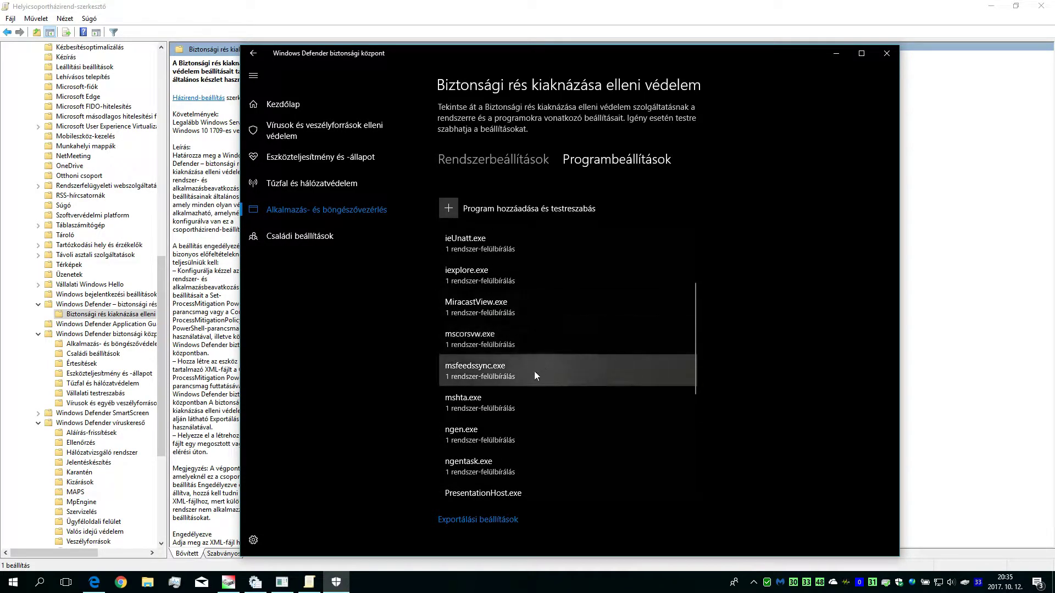
{"action": "scroll", "coordinate": [535, 400], "scroll_direction": "down", "scroll_amount": 3}
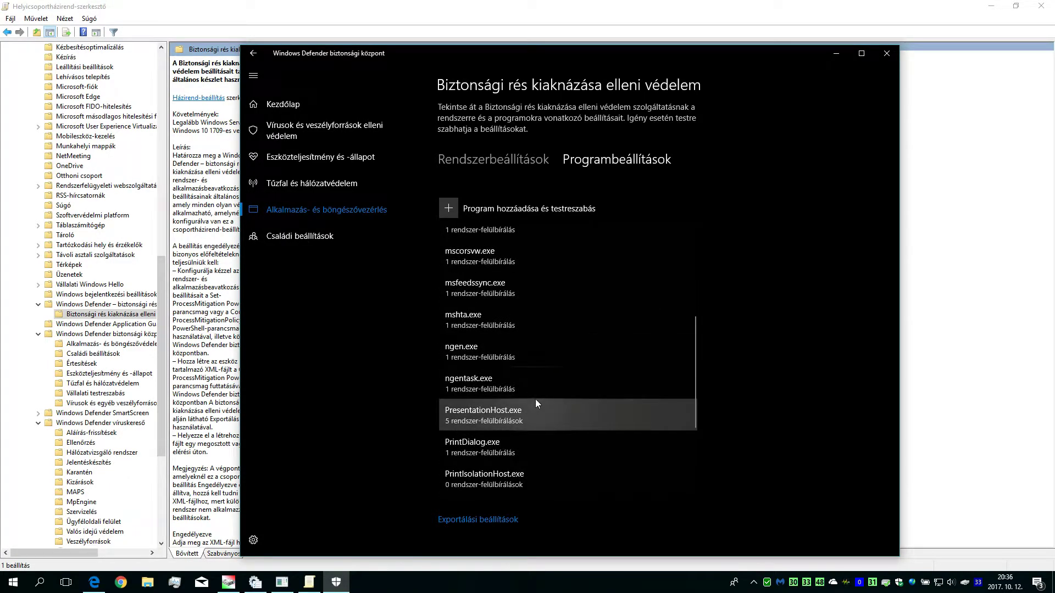
{"action": "scroll", "coordinate": [536, 399], "scroll_direction": "down", "scroll_amount": 5}
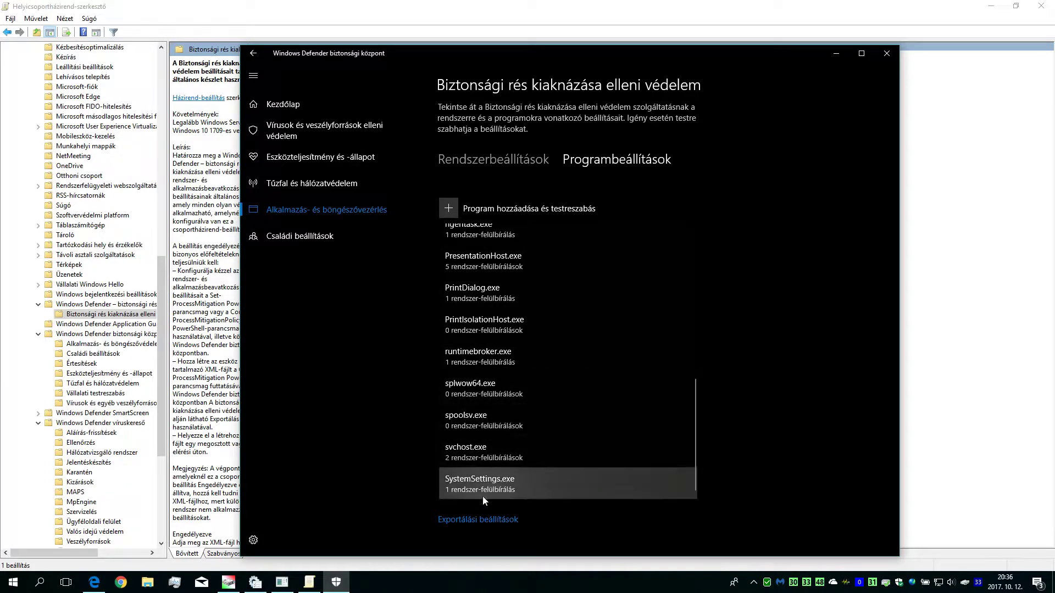
{"action": "left_click", "coordinate": [475, 520]}
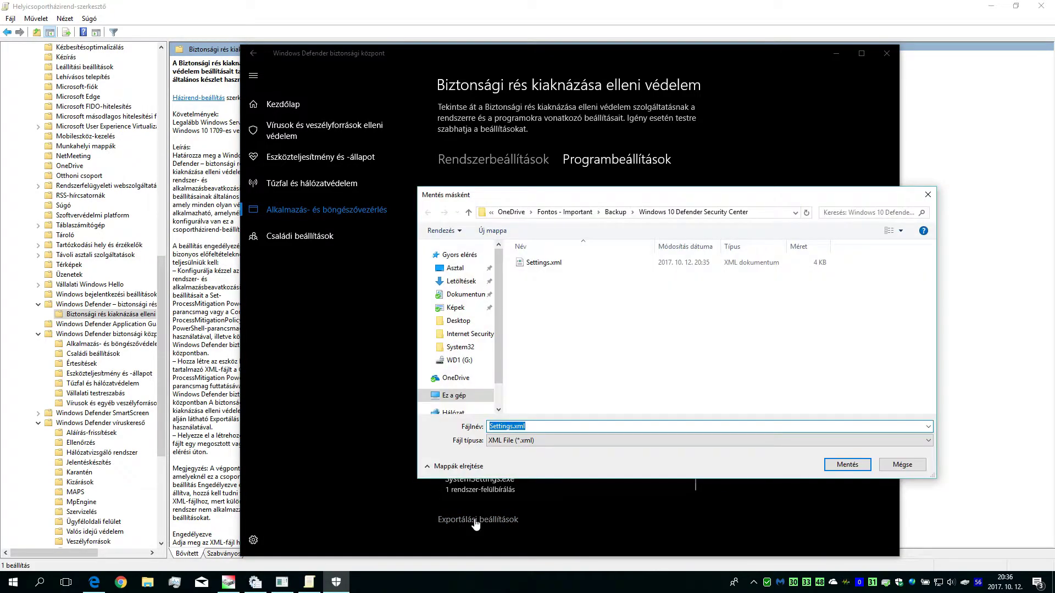
{"action": "left_click", "coordinate": [892, 462]}
{"action": "scroll", "coordinate": [489, 322], "scroll_direction": "up", "scroll_amount": 5}
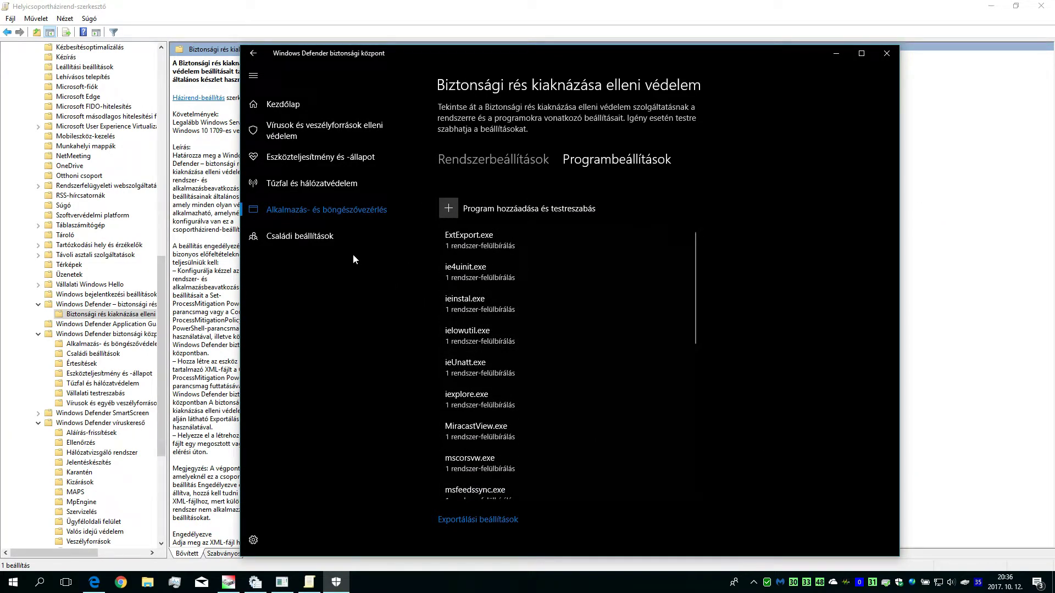
Compare the exploit protection folder in the Group Policy Editor with the program settings list in Windows Defender Security Center
{"action": "left_click", "coordinate": [292, 4]}
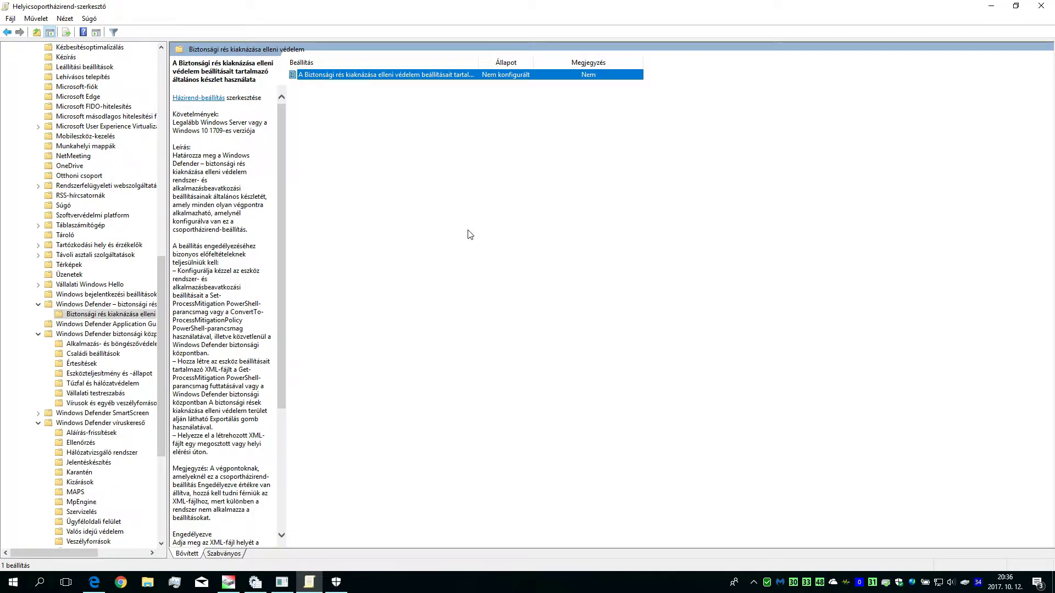
{"action": "left_click", "coordinate": [71, 305]}
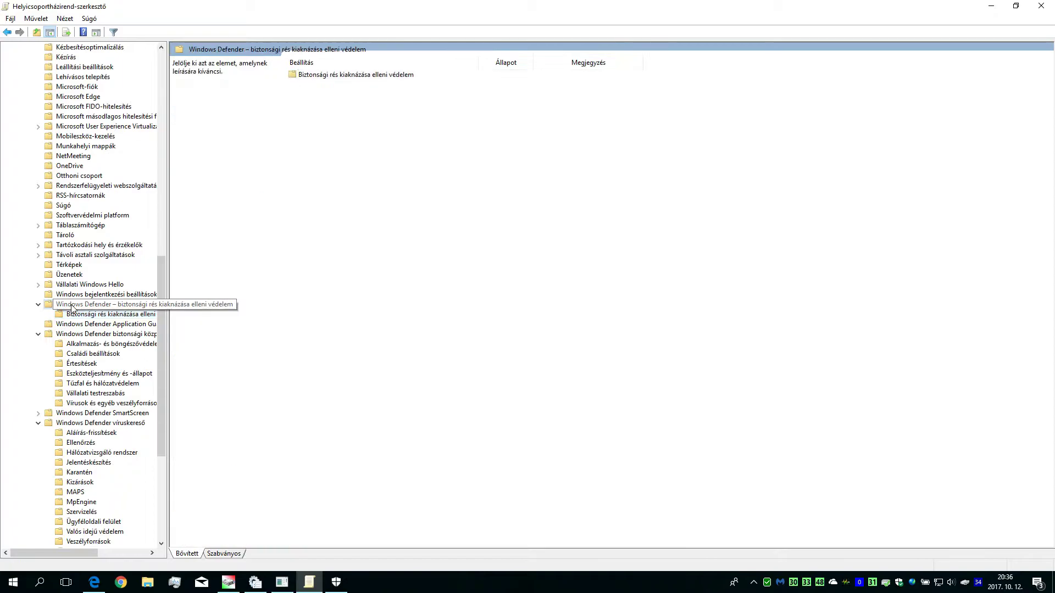
{"action": "left_click", "coordinate": [83, 316]}
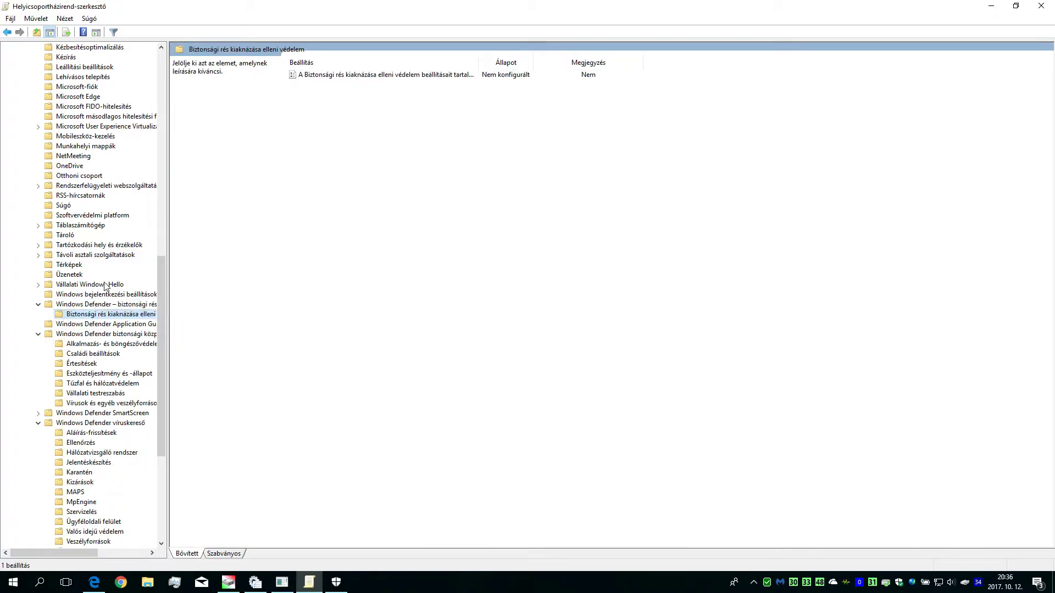
{"action": "left_click", "coordinate": [336, 582]}
{"action": "scroll", "coordinate": [526, 356], "scroll_direction": "down", "scroll_amount": 5}
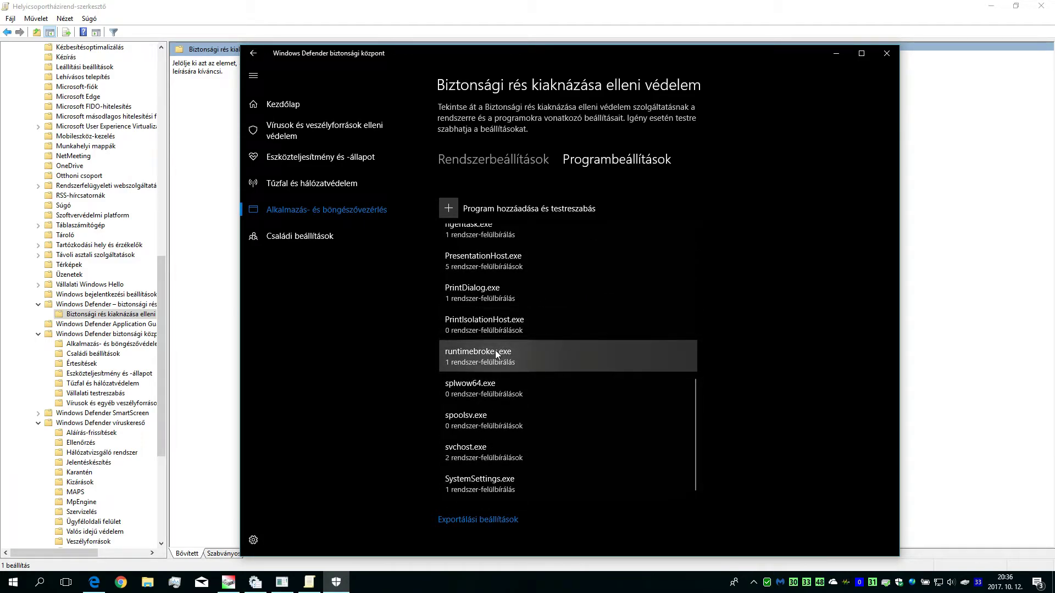
{"action": "scroll", "coordinate": [496, 350], "scroll_direction": "up", "scroll_amount": 5}
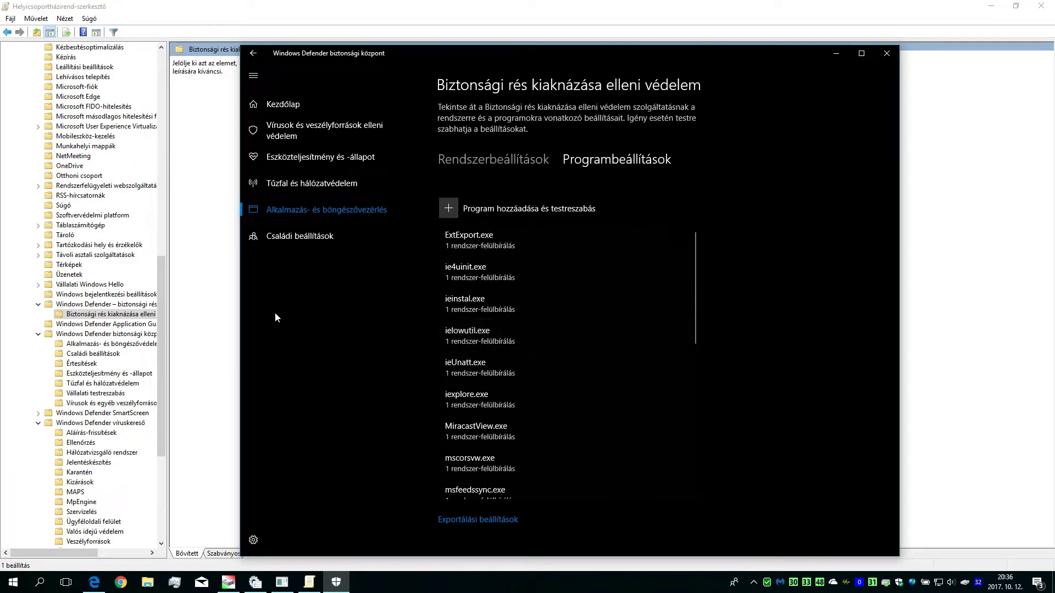
Open the common exploit protection settings policy in the Group Policy Editor and set it to Engedélyezve (Enabled)
{"action": "left_click", "coordinate": [133, 309]}
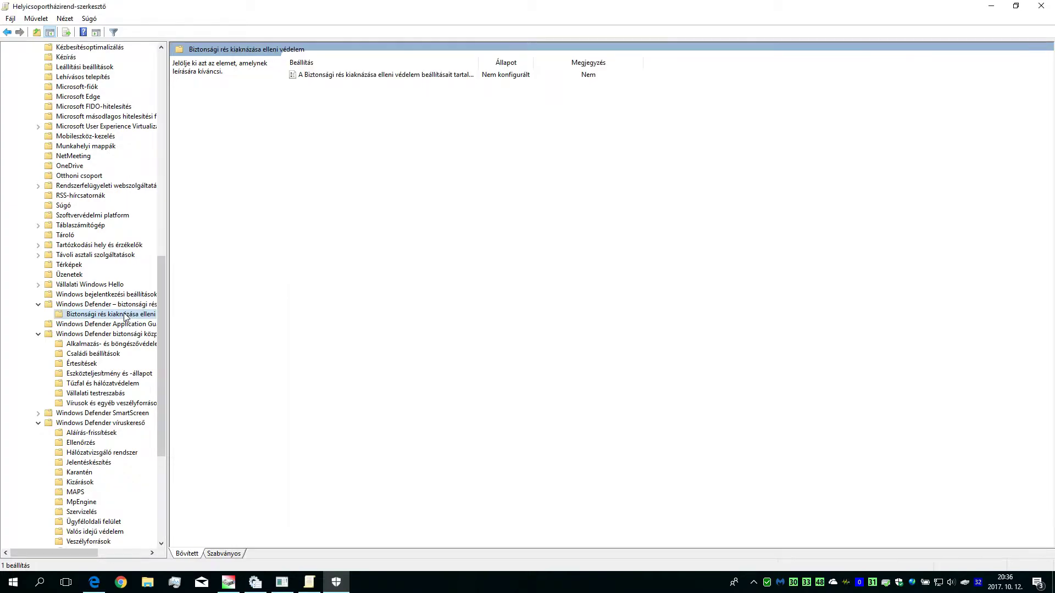
{"action": "left_click", "coordinate": [339, 77]}
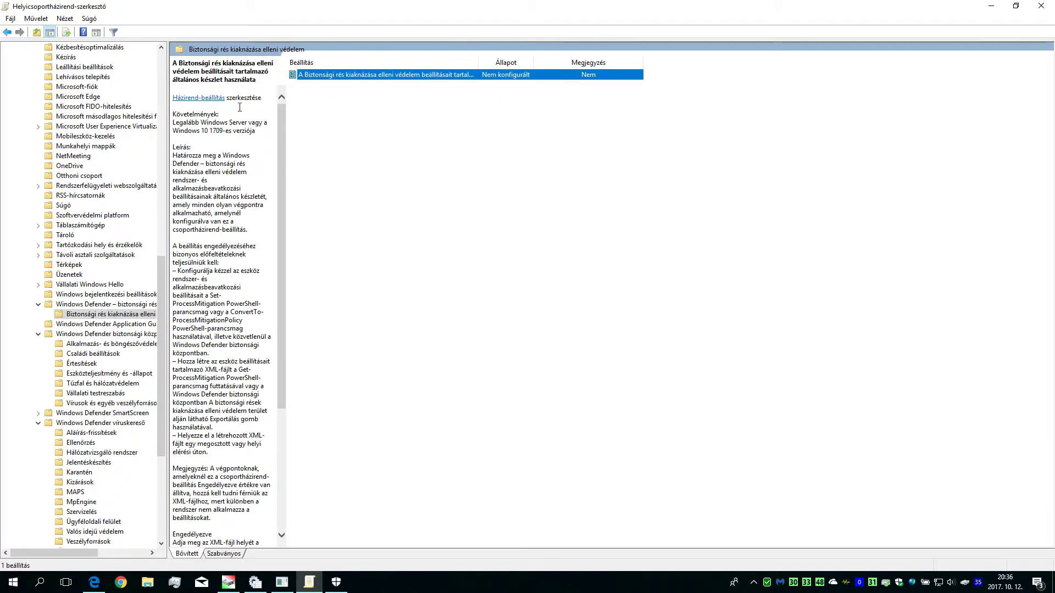
{"action": "double_click", "coordinate": [350, 76]}
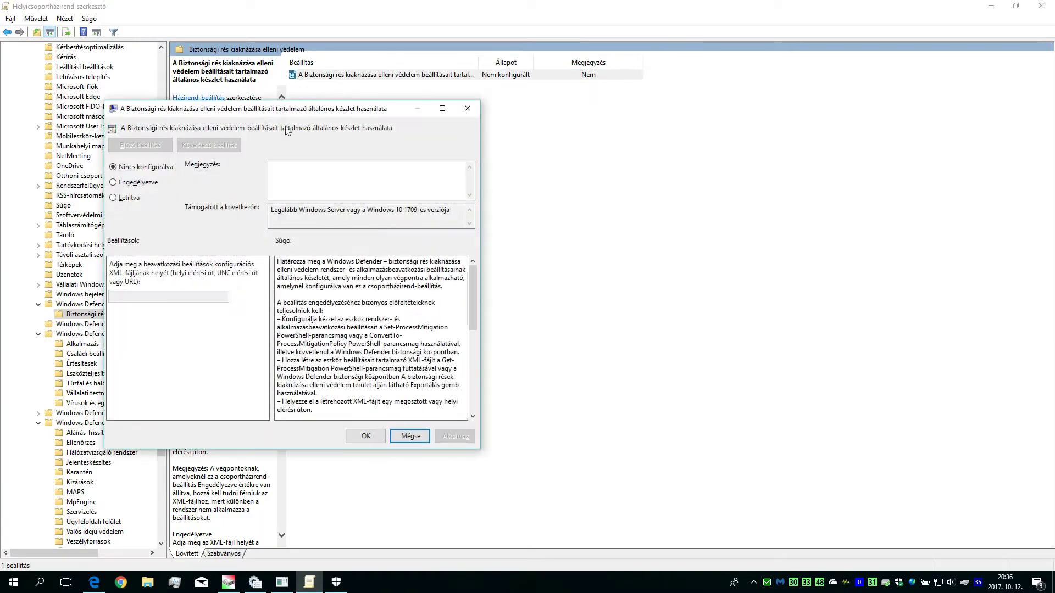
{"action": "left_click", "coordinate": [131, 182]}
{"action": "left_click", "coordinate": [178, 297]}
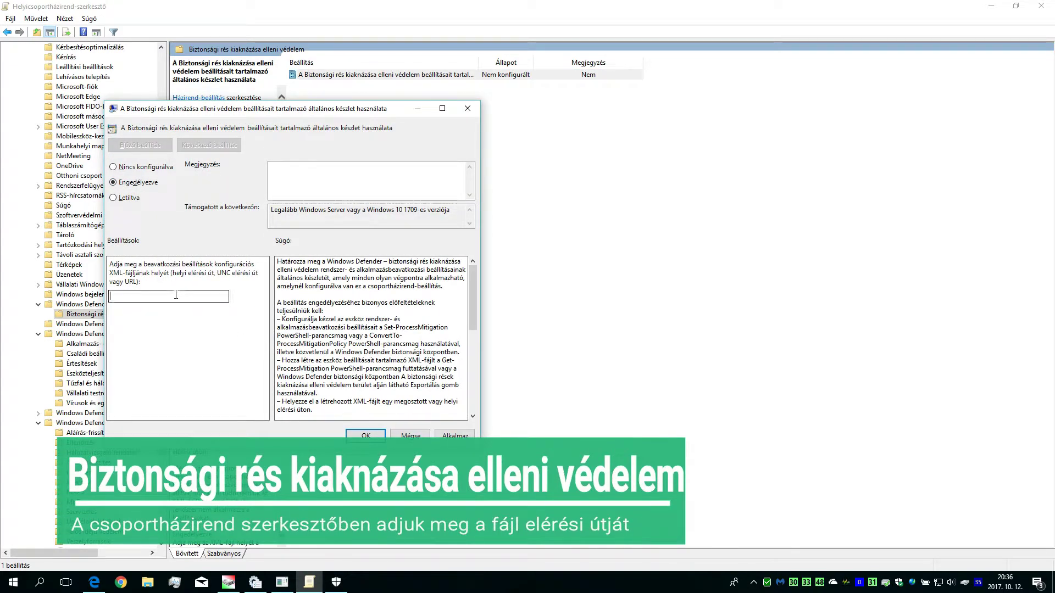
Copy the folder location of Settings.xml from its properties in File Explorer and paste it into the policy's XML file location
{"action": "left_click", "coordinate": [146, 583]}
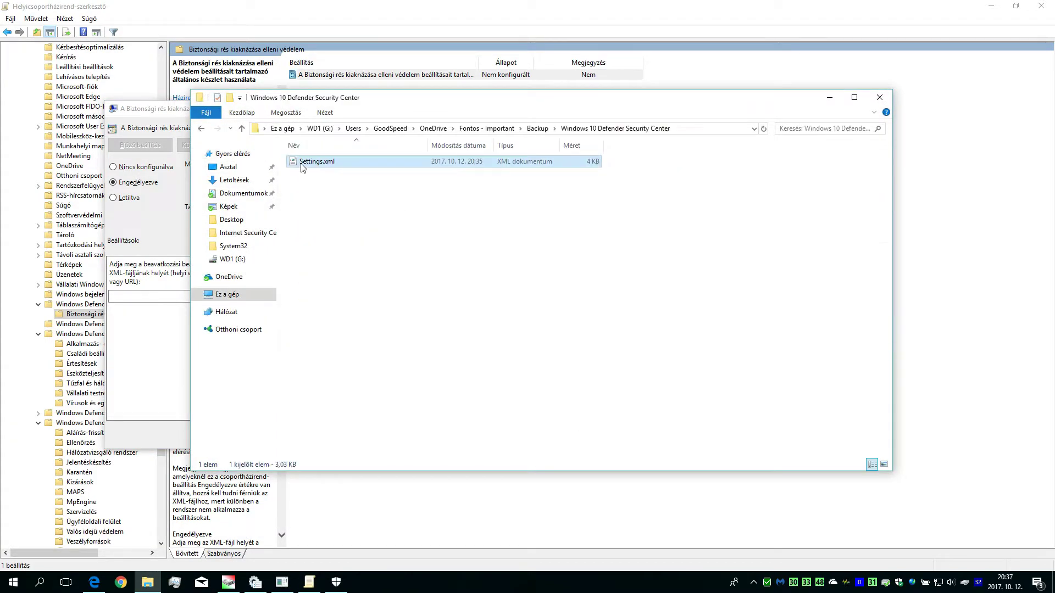
{"action": "right_click", "coordinate": [301, 167]}
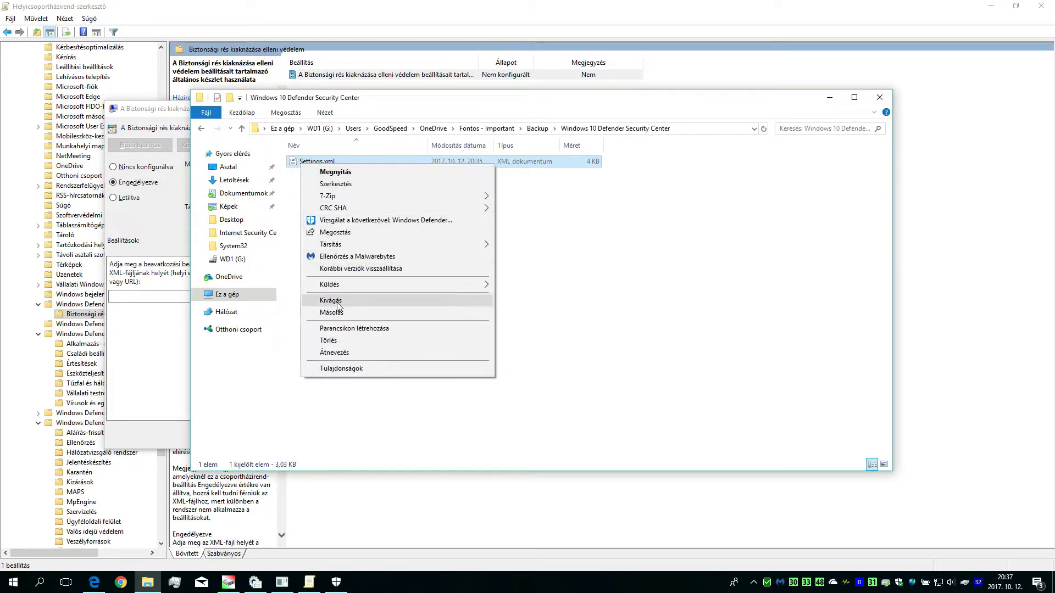
{"action": "left_click", "coordinate": [351, 368]}
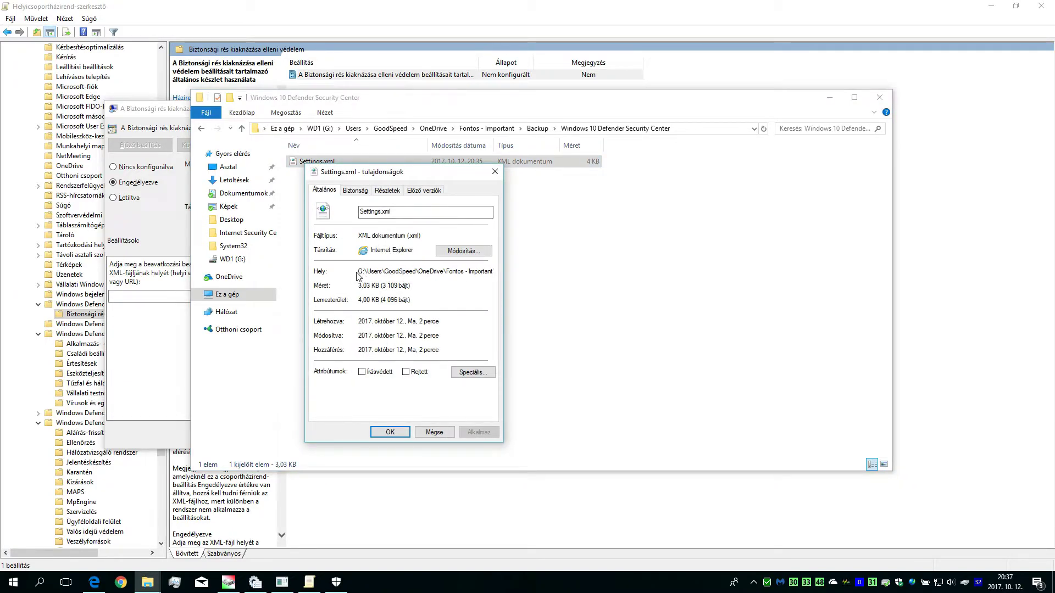
{"action": "left_click_drag", "start_coordinate": [360, 271], "coordinate": [511, 265]}
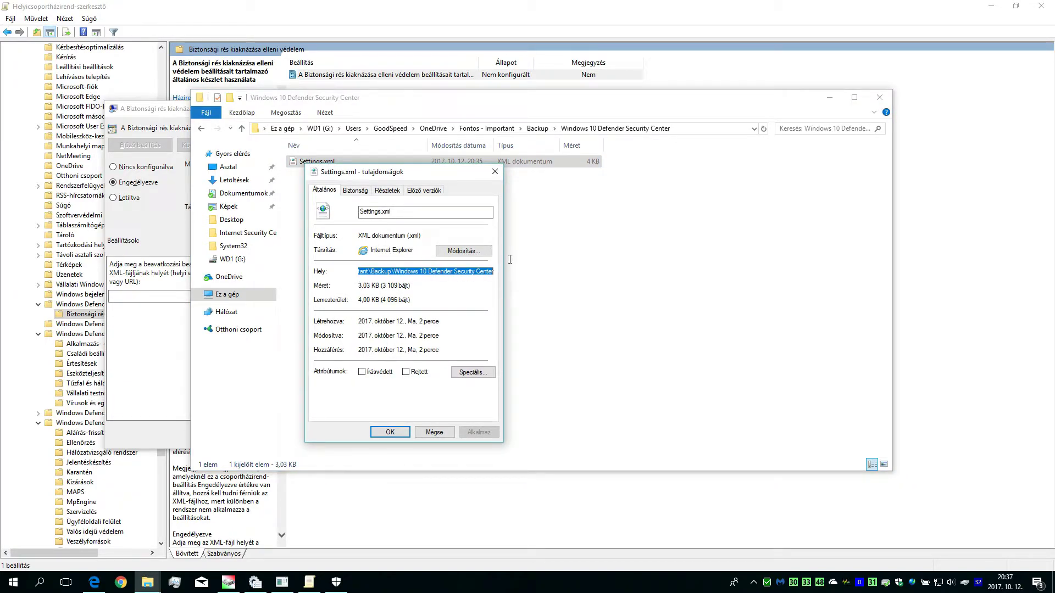
{"action": "left_click", "coordinate": [494, 172]}
{"action": "left_click", "coordinate": [175, 111]}
{"action": "key", "text": "ctrl+v"}
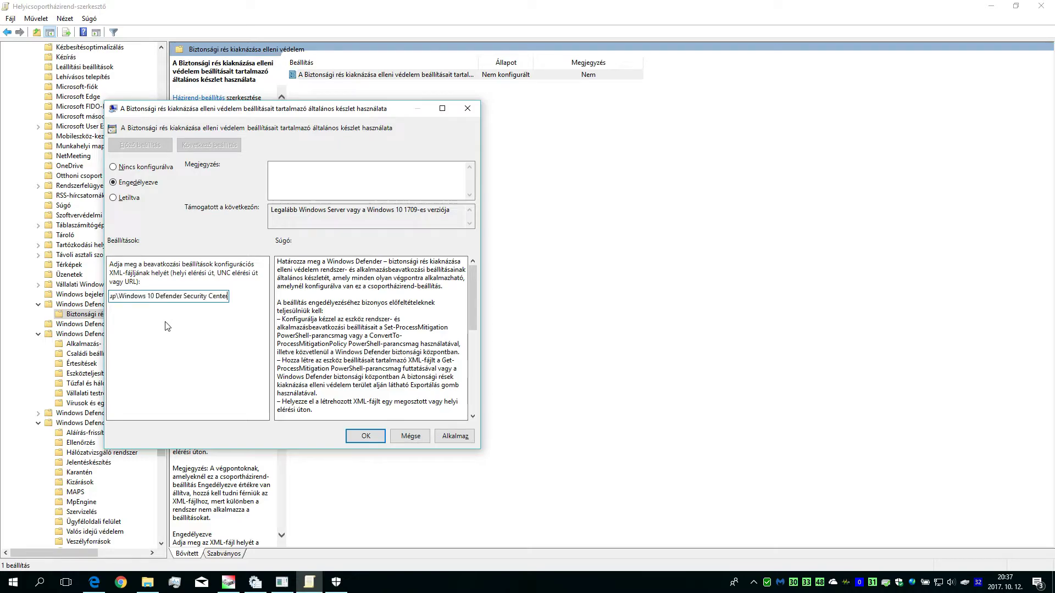
Apply the enabled common exploit protection settings policy with its XML path and close the policy window
{"action": "left_click_drag", "start_coordinate": [178, 292], "coordinate": [2, 304]}
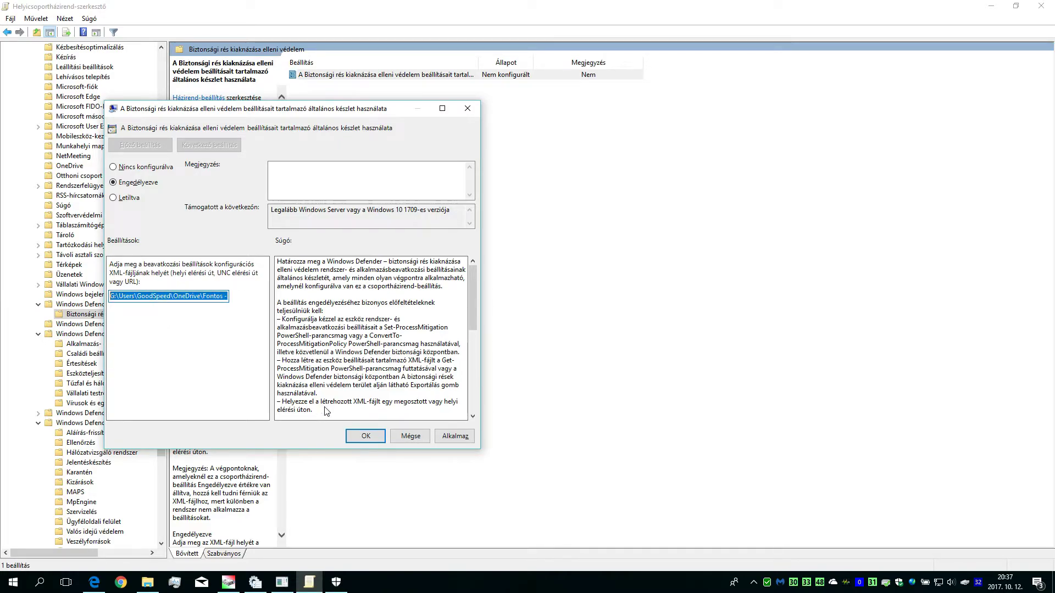
{"action": "left_click", "coordinate": [446, 437]}
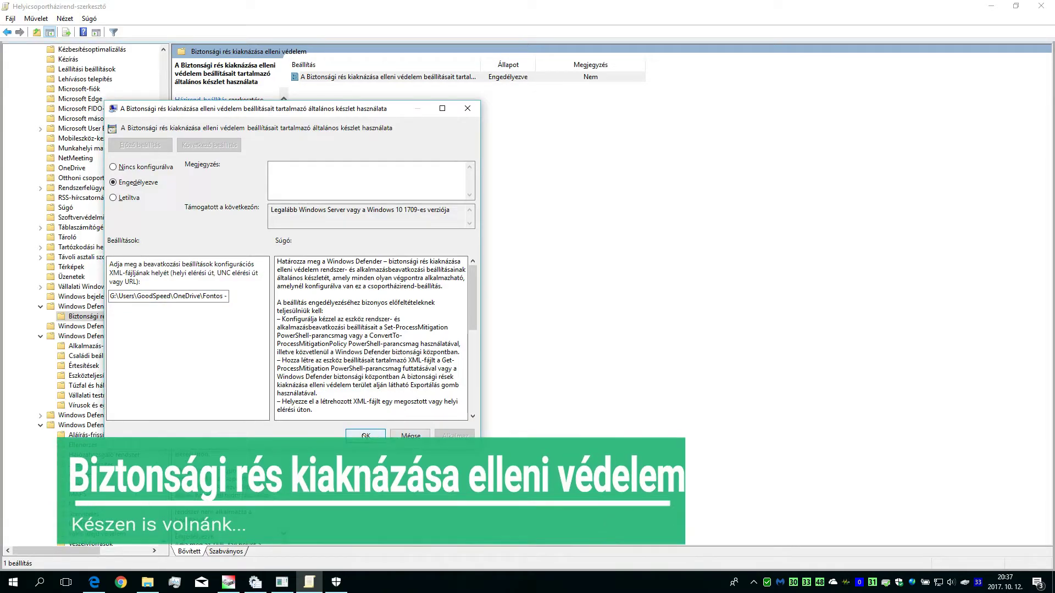
{"action": "left_click", "coordinate": [365, 436]}
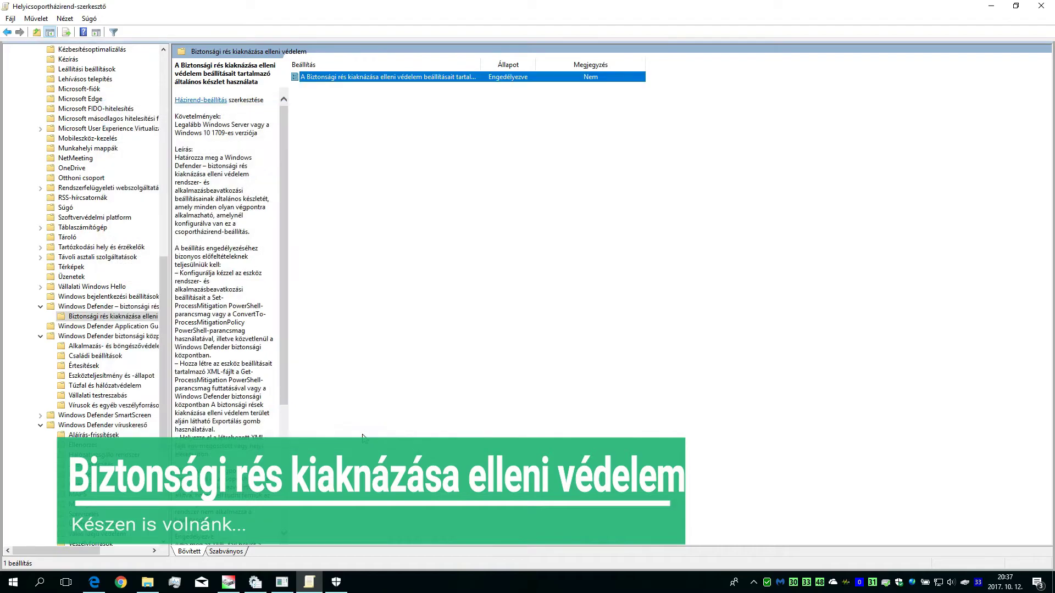
Read the rest of the exploit protection policy's description and check the program settings in Windows Defender Security Center
{"action": "scroll", "coordinate": [212, 326], "scroll_direction": "down", "scroll_amount": 7}
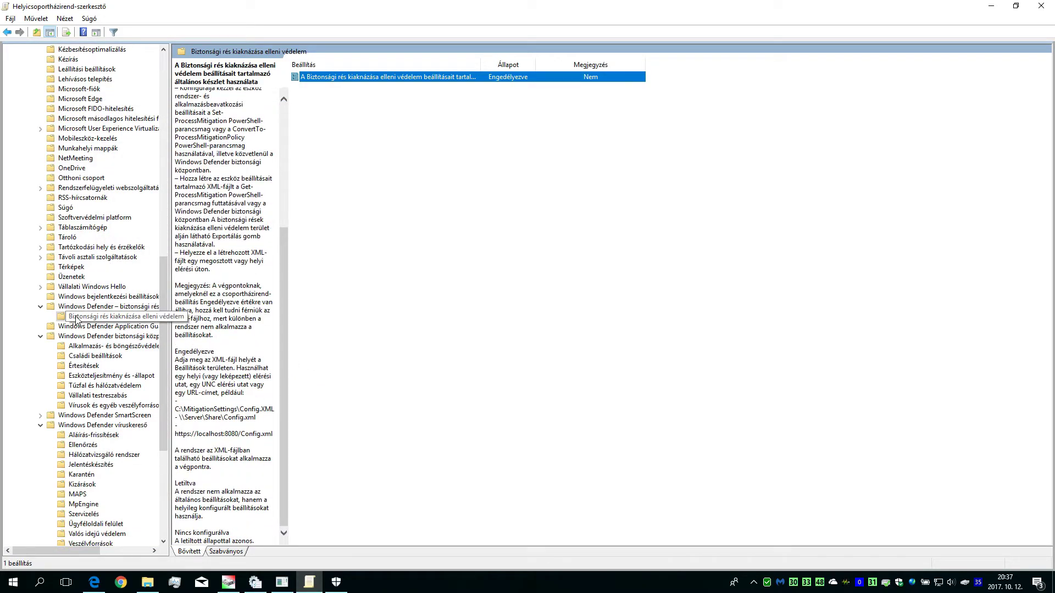
{"action": "left_click", "coordinate": [336, 582]}
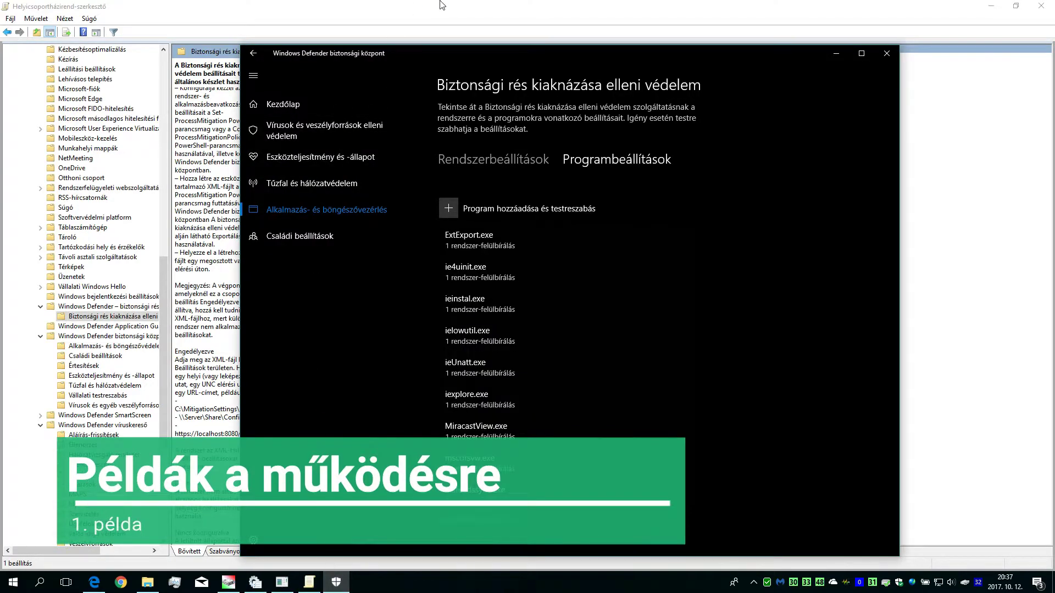
{"action": "left_click", "coordinate": [336, 582]}
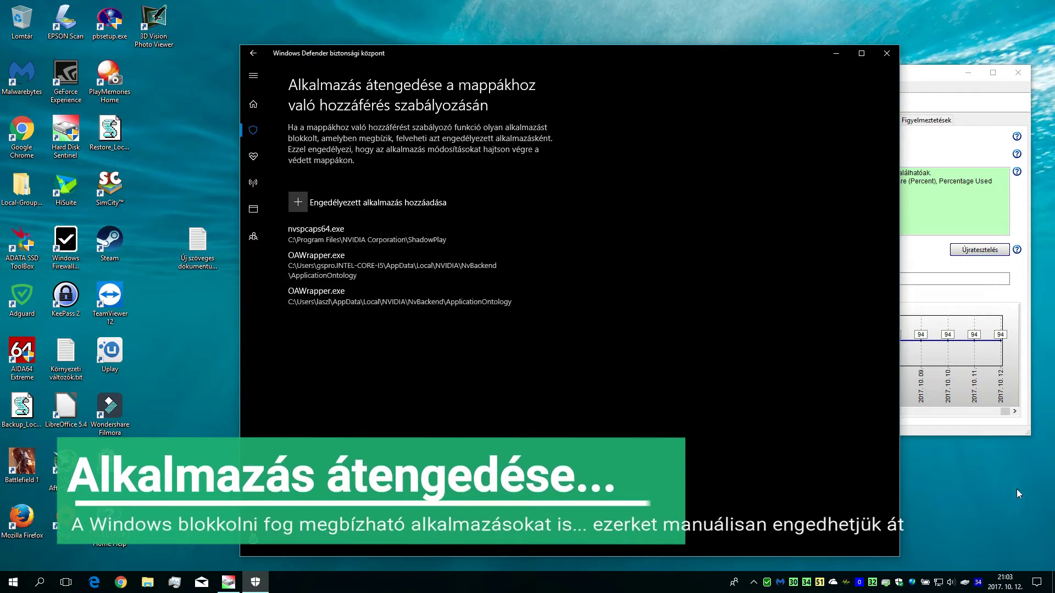
Examine the blocked-modification notifications and their notification options, and compare them with OAWrapper.exe in the allowed apps list
{"action": "left_click", "coordinate": [1030, 582]}
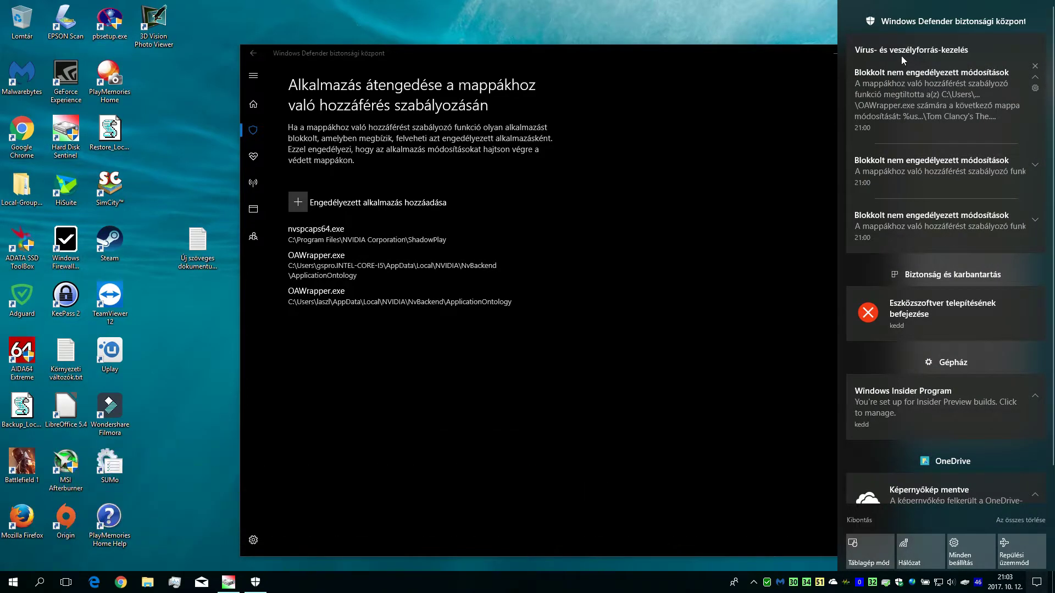
{"action": "left_click", "coordinate": [1036, 88]}
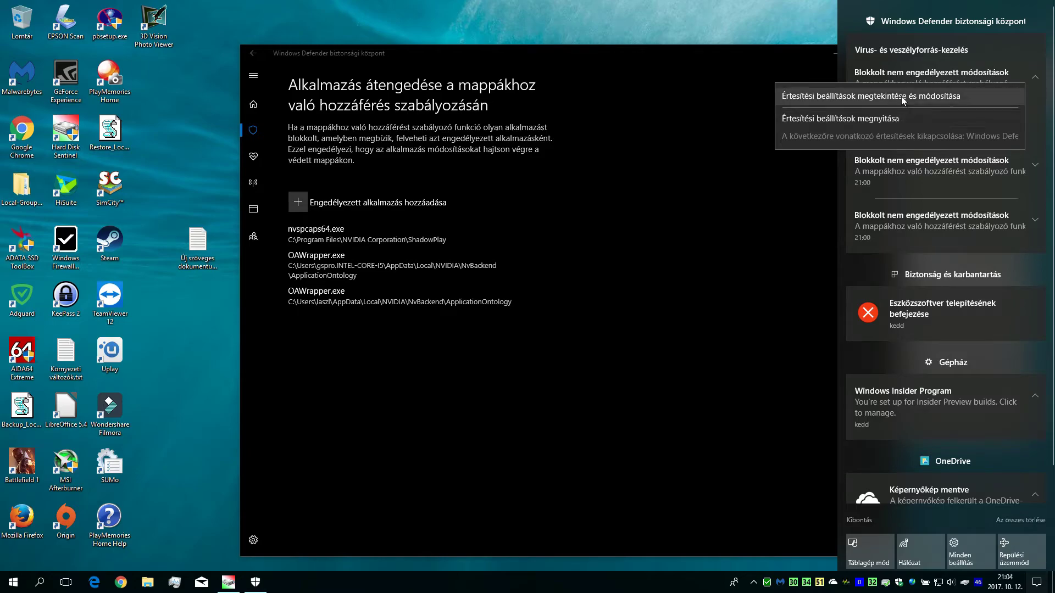
{"action": "left_click", "coordinate": [862, 279]}
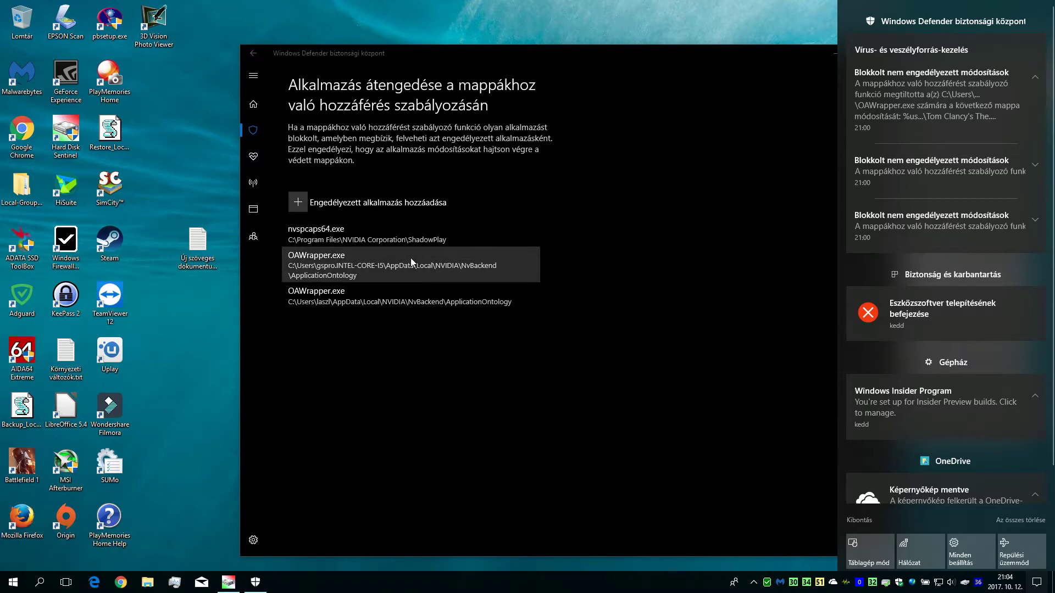
{"action": "left_click", "coordinate": [420, 347]}
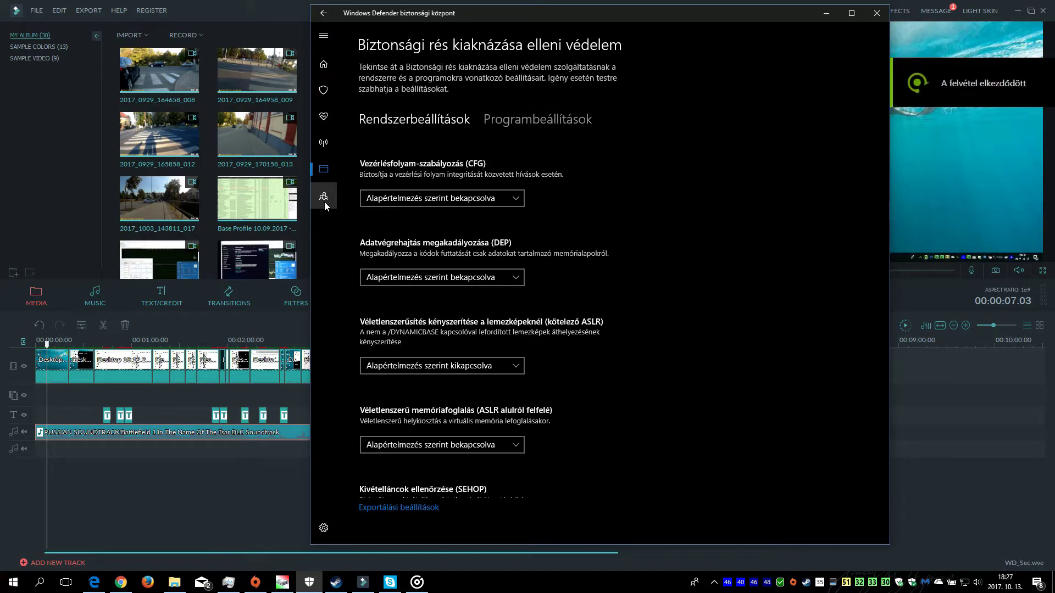
View the family options (Családi beállítások), the notification settings (Beállítások) and the version information under Névjegy
{"action": "left_click", "coordinate": [332, 203]}
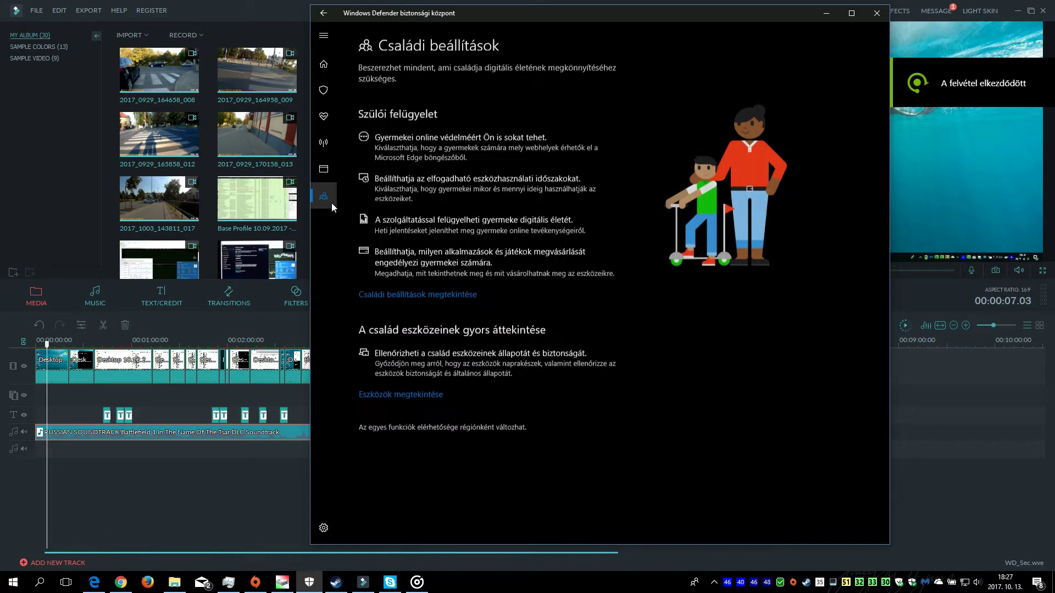
{"action": "left_click", "coordinate": [324, 527]}
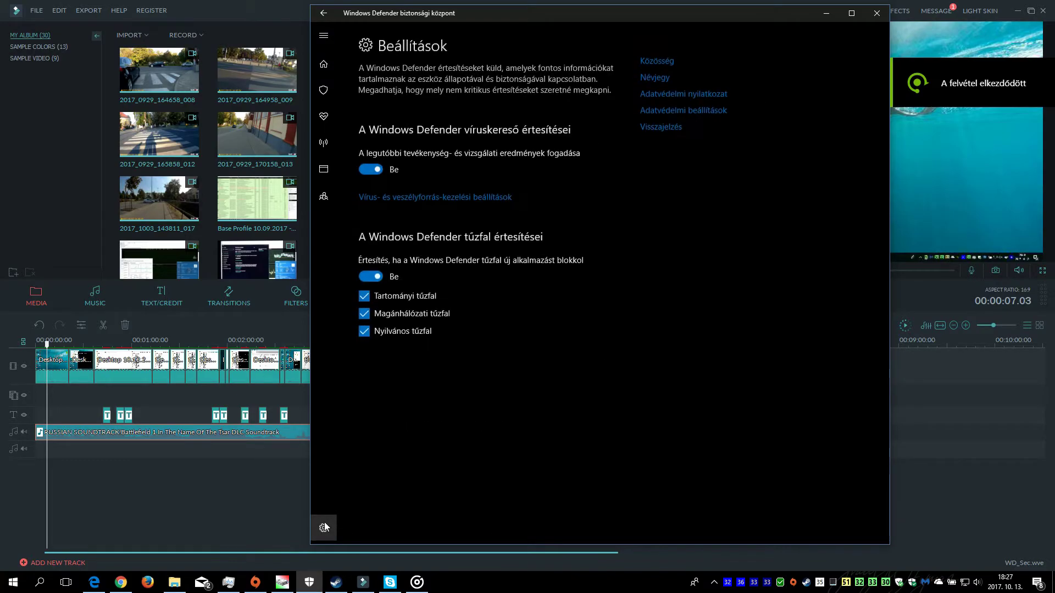
{"action": "left_click", "coordinate": [652, 77]}
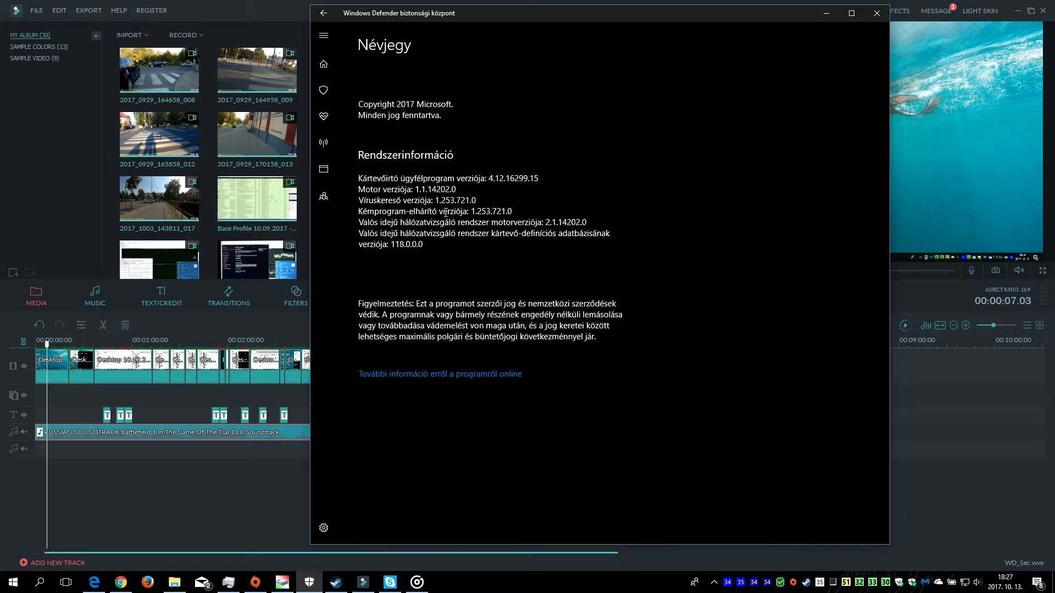
Look through device performance, firewall, and app and browser control, ending in the exploit protection settings
{"action": "left_click", "coordinate": [327, 142]}
{"action": "left_click", "coordinate": [328, 123]}
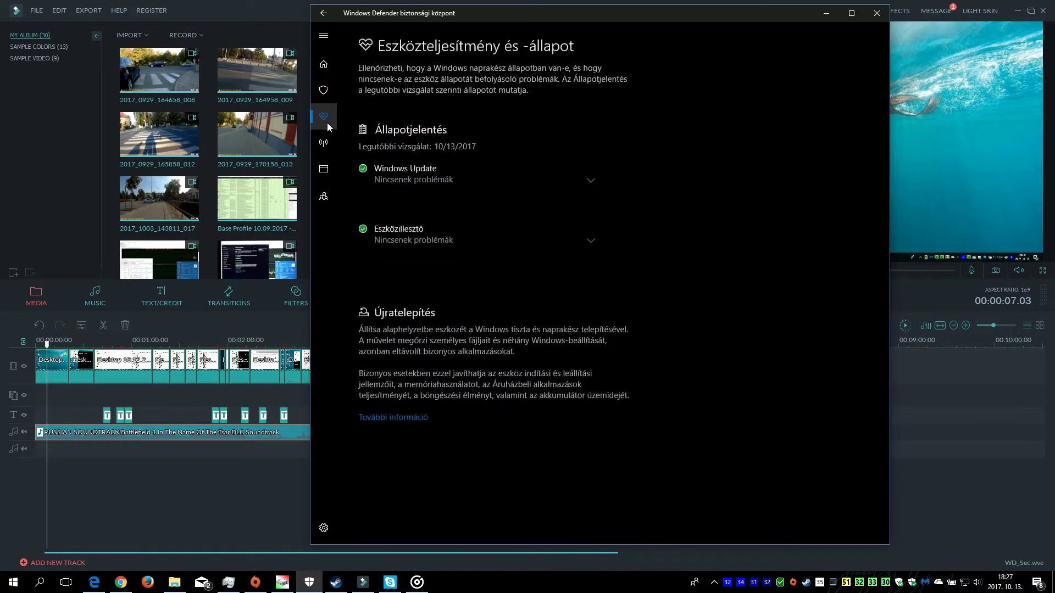
{"action": "left_click", "coordinate": [322, 142]}
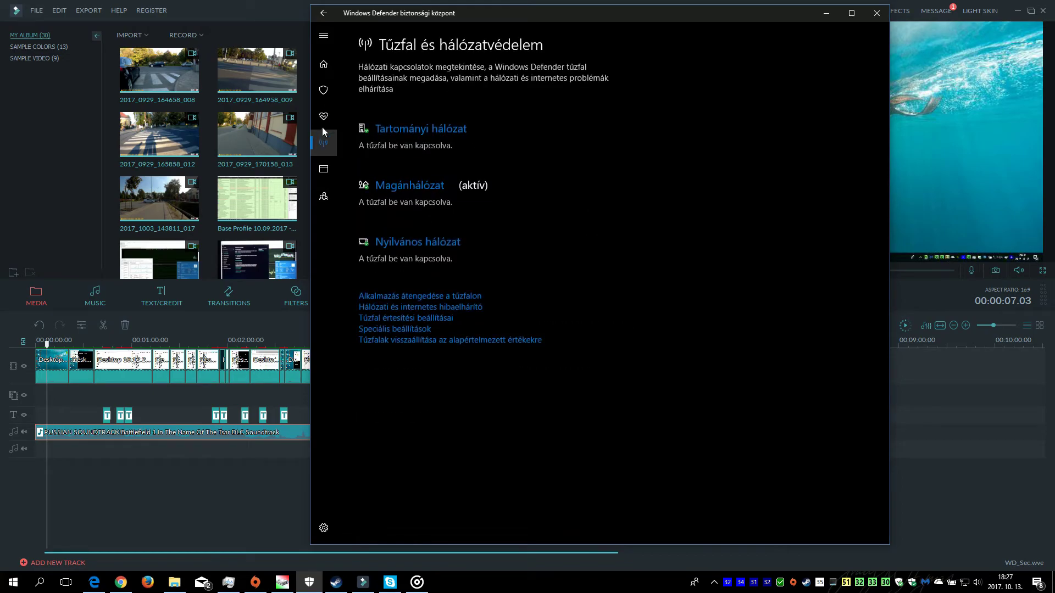
{"action": "left_click", "coordinate": [323, 169]}
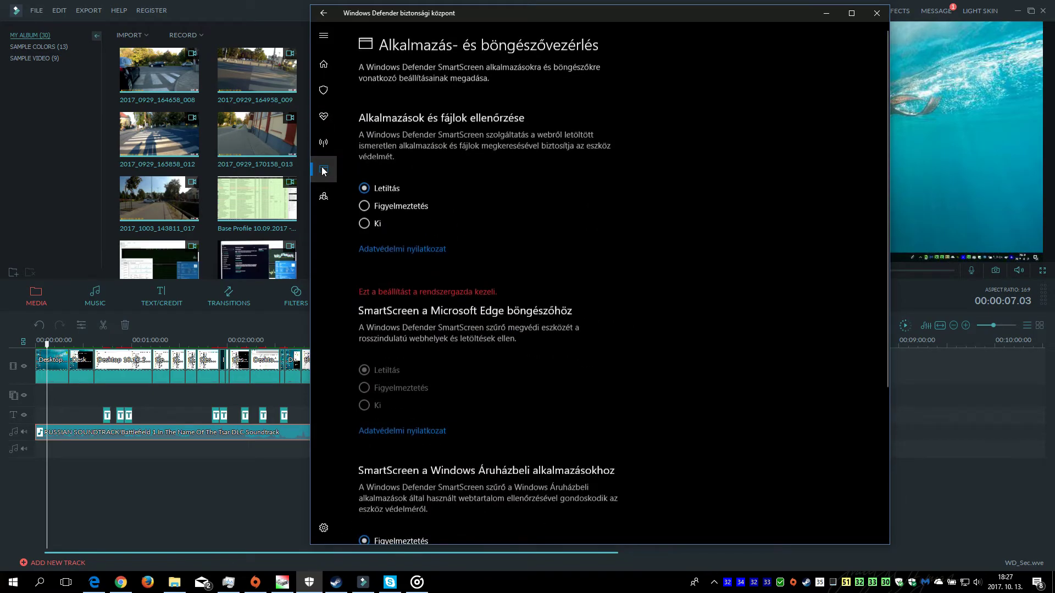
{"action": "scroll", "coordinate": [383, 210], "scroll_direction": "down", "scroll_amount": 3}
{"action": "scroll", "coordinate": [383, 210], "scroll_direction": "down", "scroll_amount": 1}
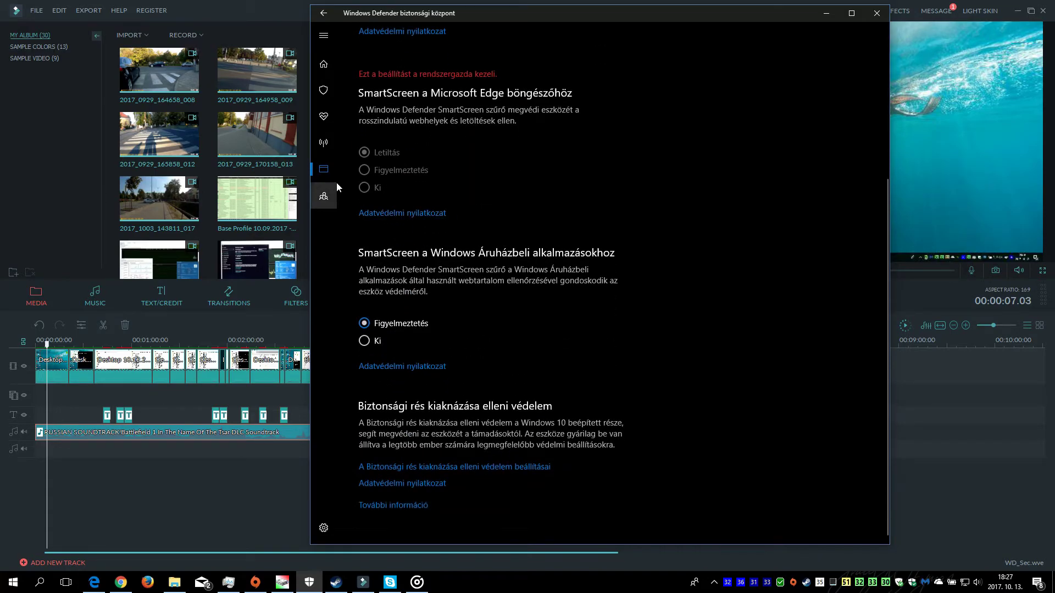
{"action": "left_click", "coordinate": [397, 466]}
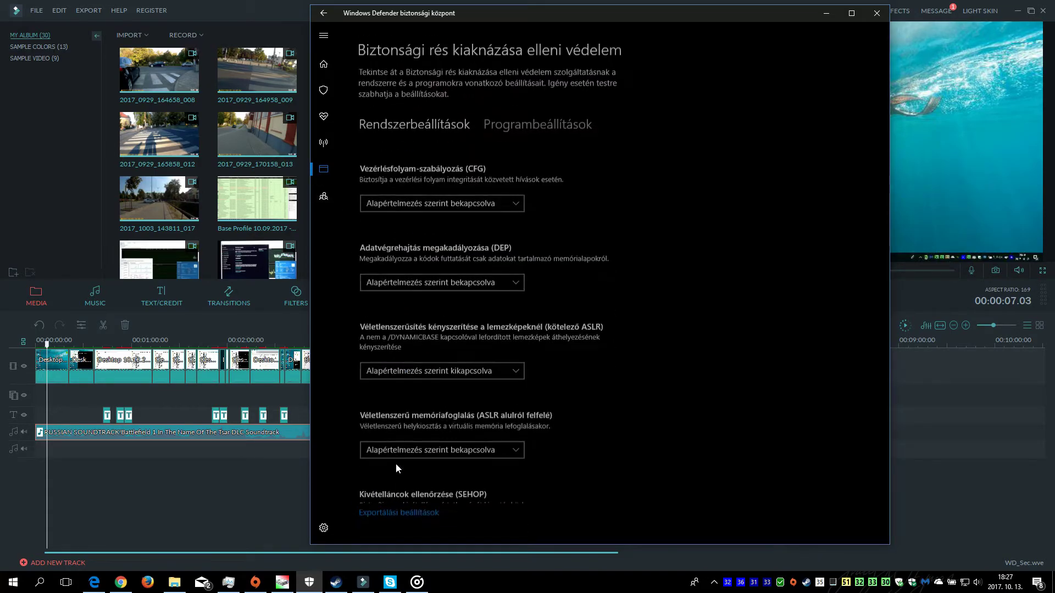
Open the virus and threat protection settings and examine the protected folders (Védett mappák) under controlled folder access
{"action": "left_click", "coordinate": [331, 132]}
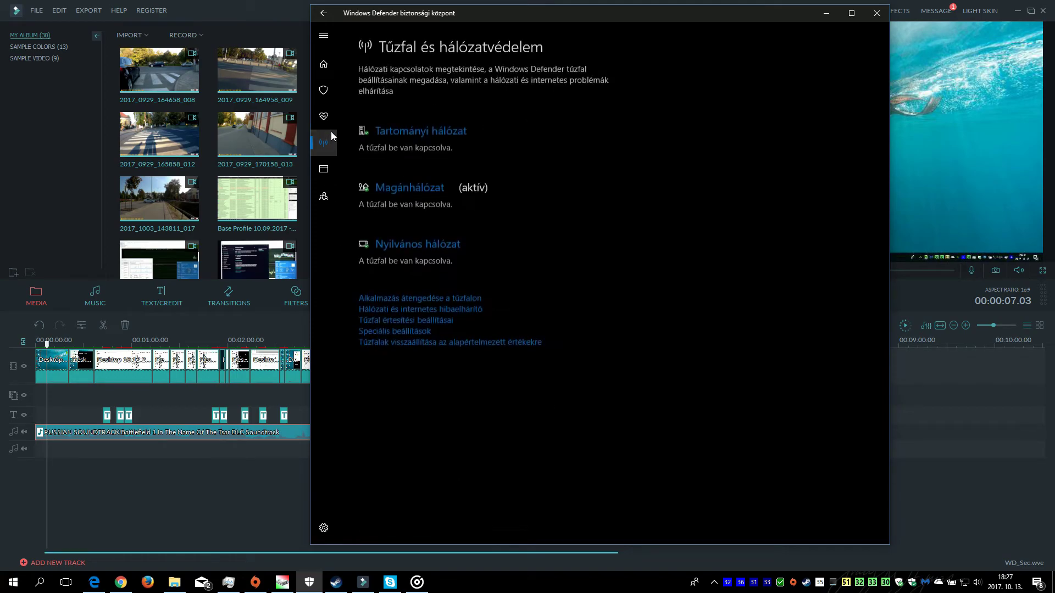
{"action": "left_click", "coordinate": [323, 117]}
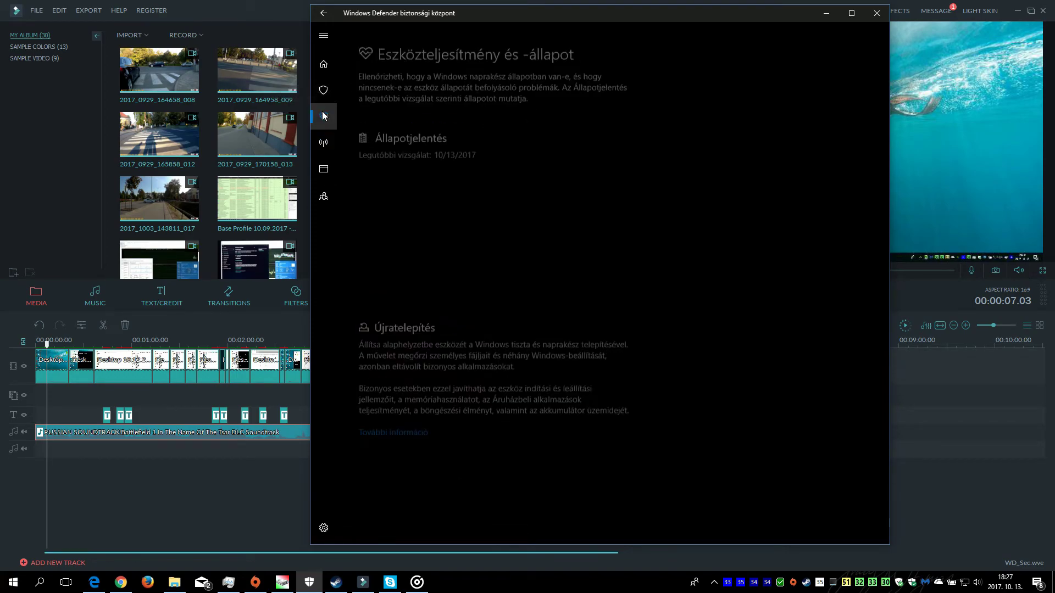
{"action": "left_click", "coordinate": [326, 96]}
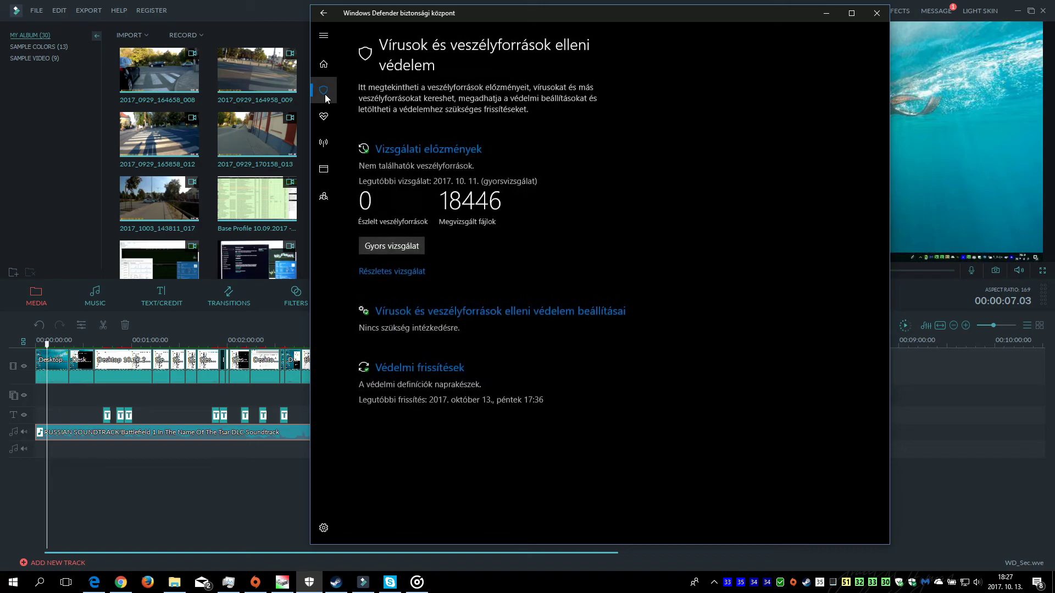
{"action": "left_click", "coordinate": [417, 313]}
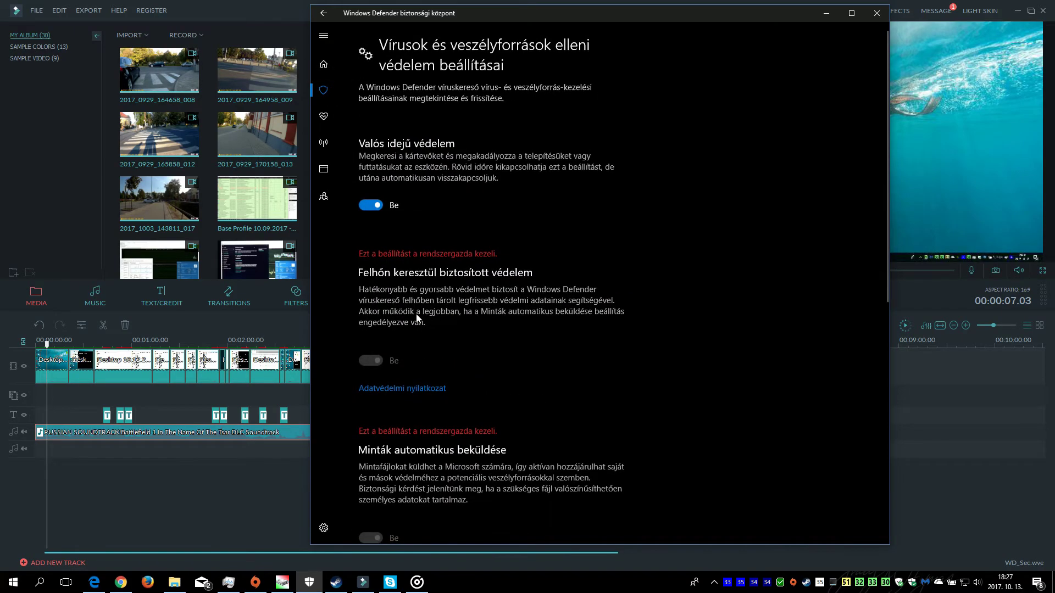
{"action": "scroll", "coordinate": [410, 338], "scroll_direction": "down", "scroll_amount": 5}
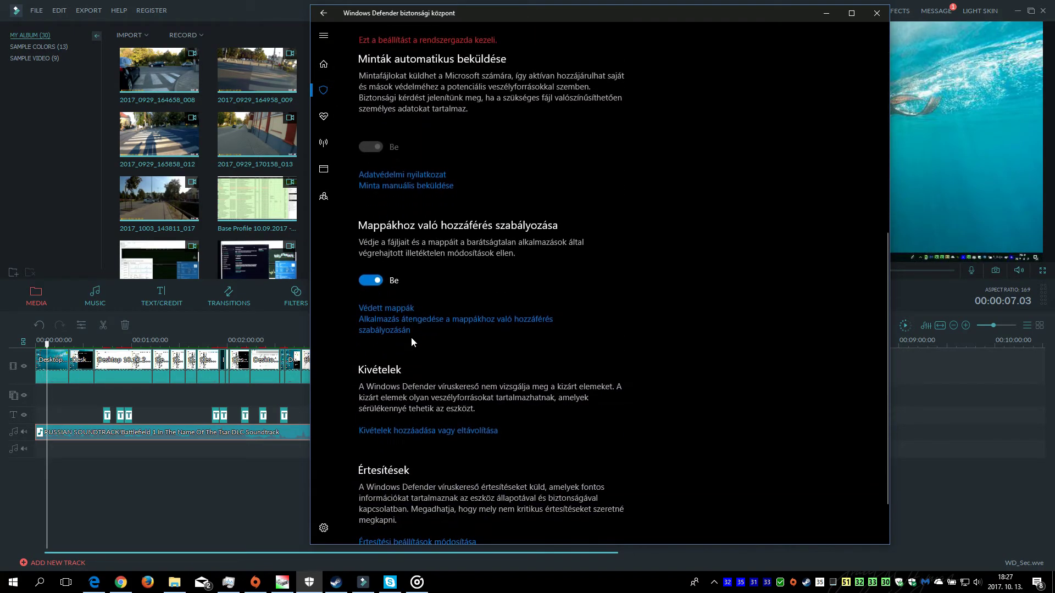
{"action": "left_click", "coordinate": [399, 310]}
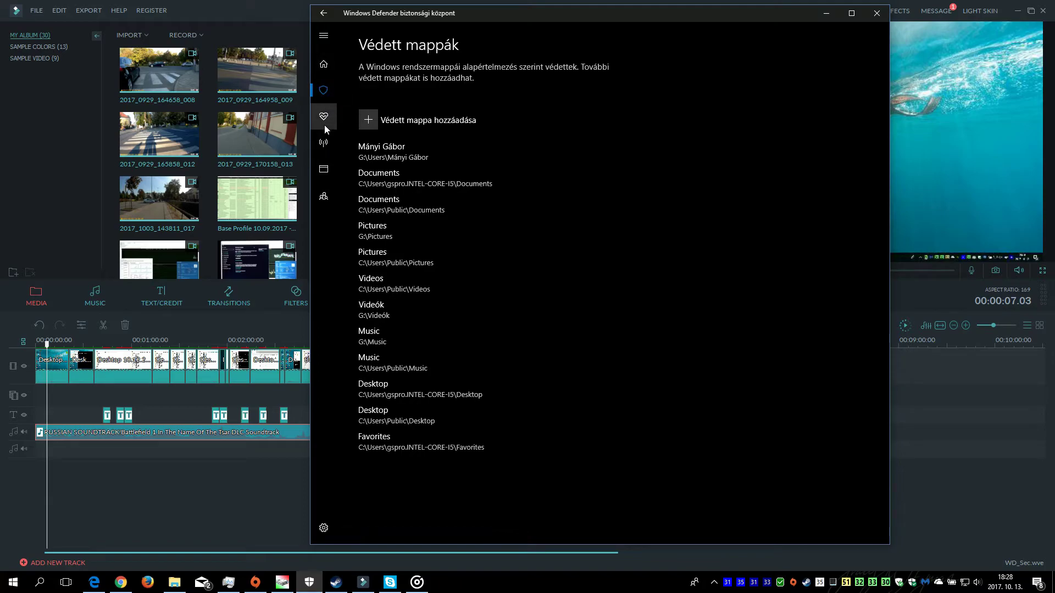
Look over the security overview on the home page and revisit the family, app and browser control, and device performance pages
{"action": "left_click", "coordinate": [330, 65]}
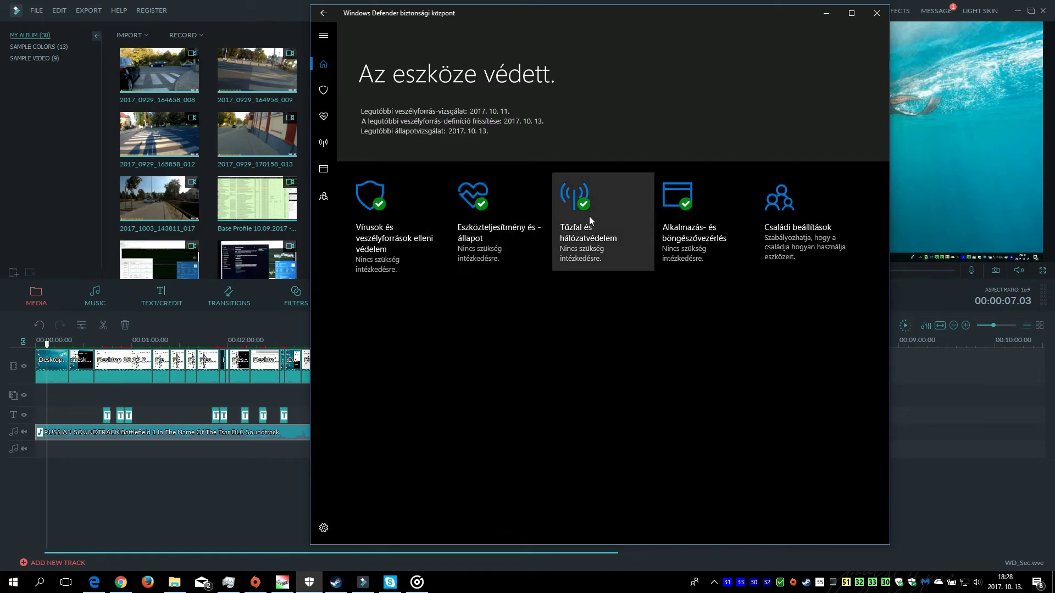
{"action": "left_click", "coordinate": [324, 195]}
{"action": "left_click", "coordinate": [324, 169]}
{"action": "scroll", "coordinate": [324, 143], "scroll_direction": "down", "scroll_amount": 5}
{"action": "left_click", "coordinate": [323, 118]}
Open the list of apps allowed through controlled folder access from the virus and threat protection settings
{"action": "left_click", "coordinate": [323, 89]}
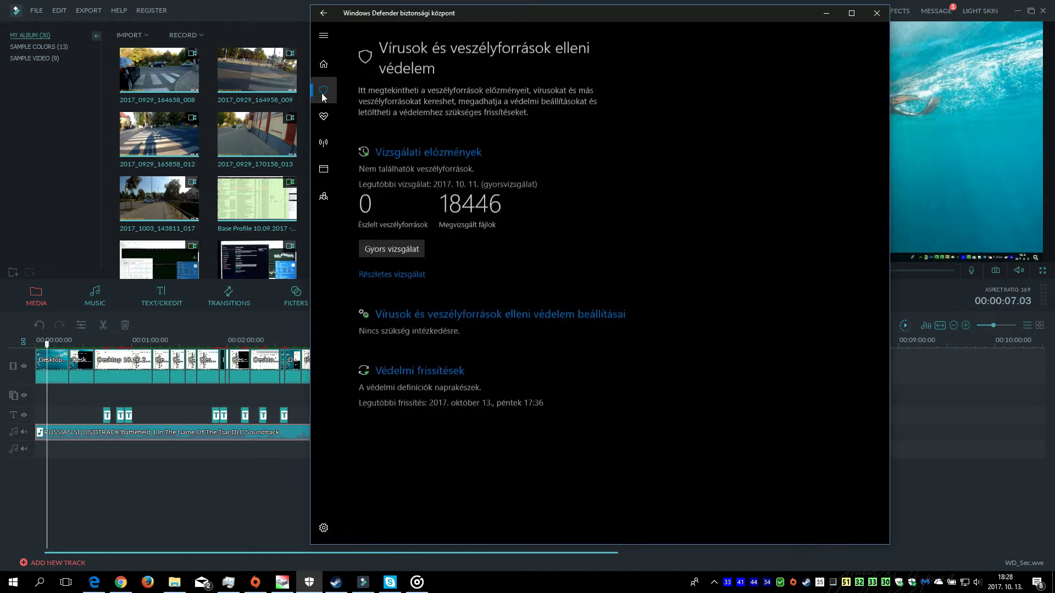
{"action": "left_click", "coordinate": [430, 309]}
{"action": "scroll", "coordinate": [425, 308], "scroll_direction": "down", "scroll_amount": 2}
{"action": "scroll", "coordinate": [426, 312], "scroll_direction": "down", "scroll_amount": 4}
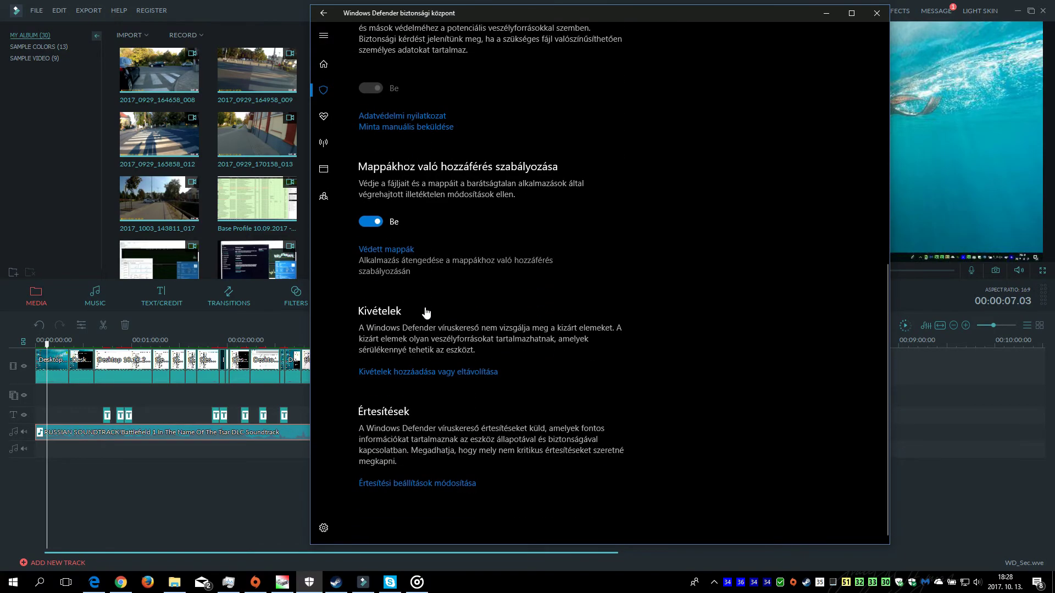
{"action": "left_click", "coordinate": [401, 275]}
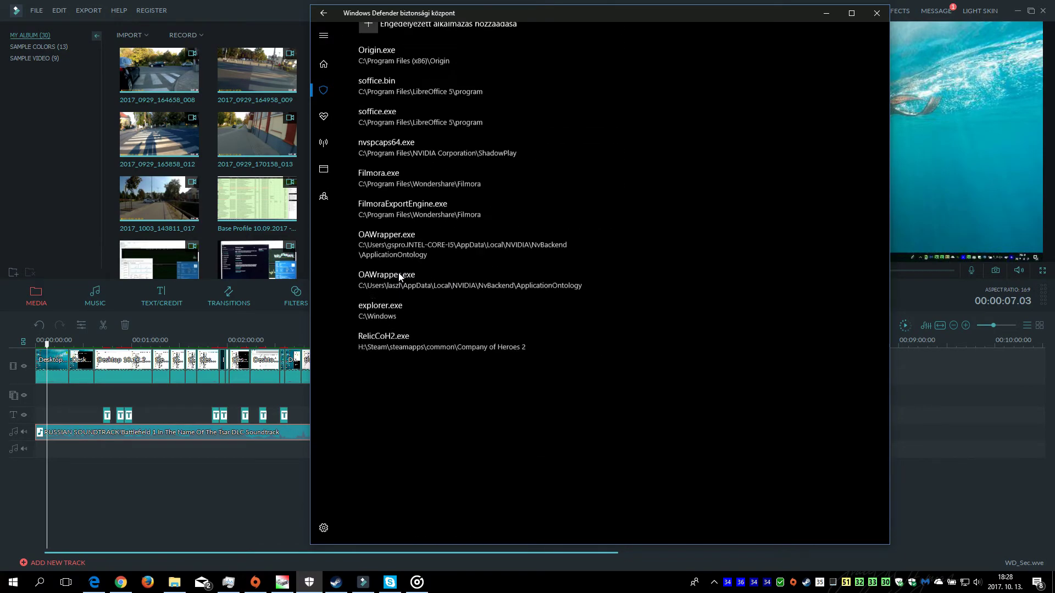